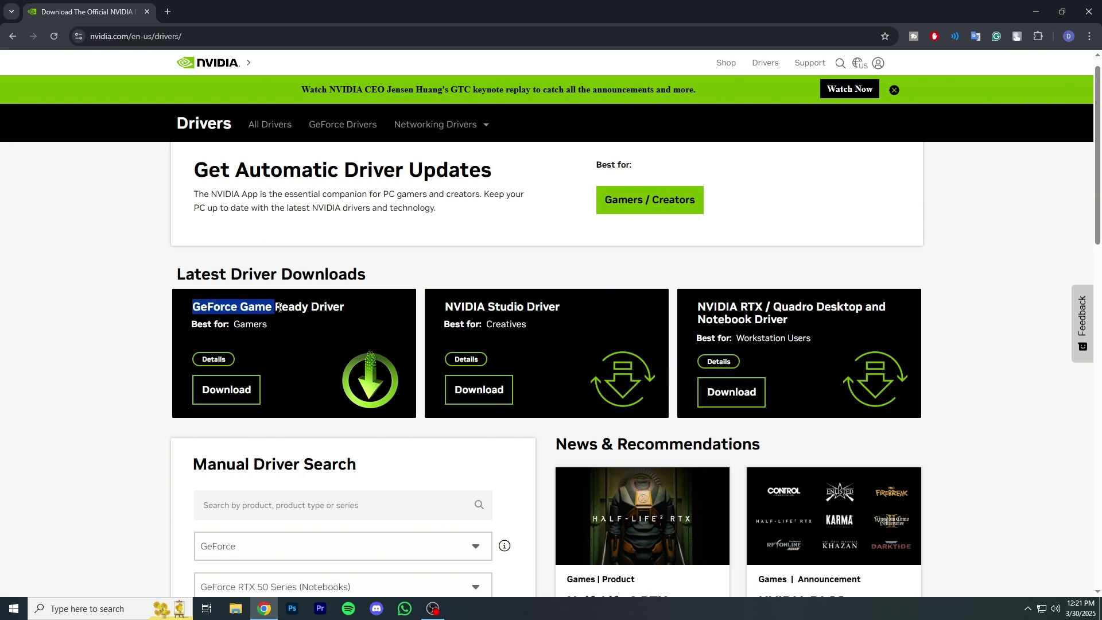
{"action": "left_click", "coordinate": [110, 306]}
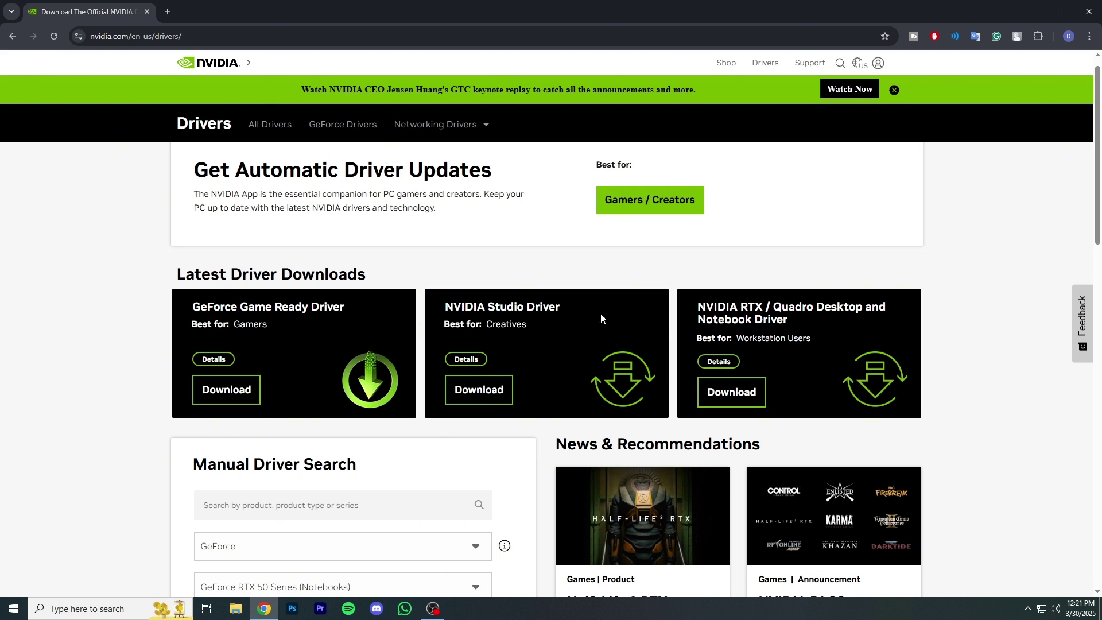
{"action": "left_click_drag", "start_coordinate": [710, 310], "coordinate": [780, 322]}
{"action": "left_click", "coordinate": [979, 339]}
- Set the product series in the Manual Driver Search to GeForce 900 Series
{"action": "scroll", "coordinate": [338, 374], "scroll_direction": "down", "scroll_amount": 5}
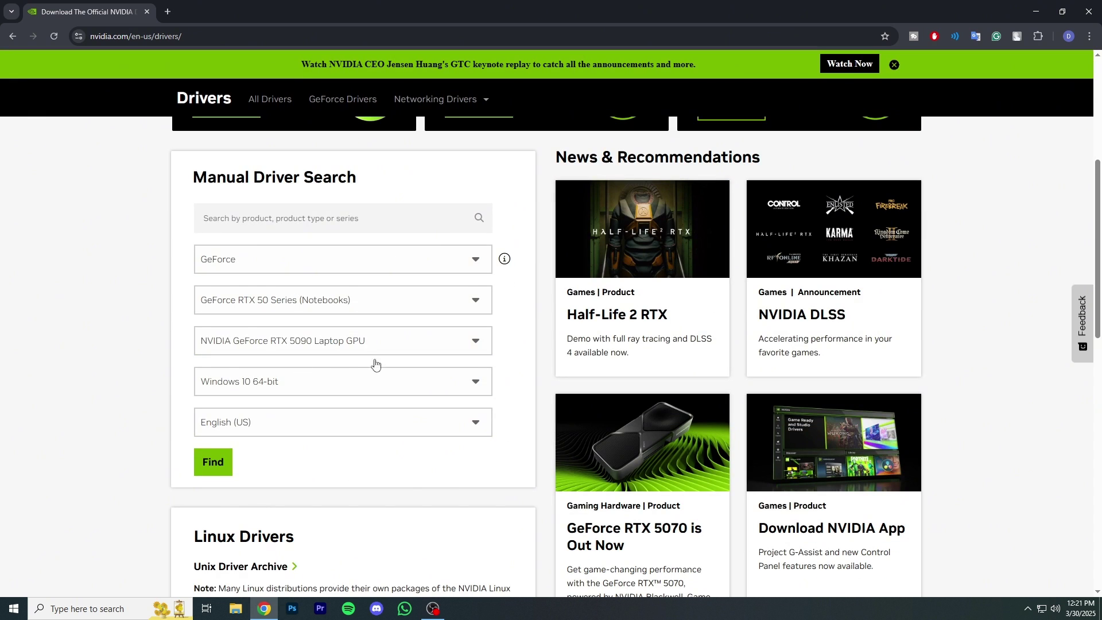
{"action": "scroll", "coordinate": [403, 472], "scroll_direction": "down", "scroll_amount": 4}
{"action": "scroll", "coordinate": [403, 472], "scroll_direction": "up", "scroll_amount": 5}
{"action": "scroll", "coordinate": [401, 470], "scroll_direction": "down", "scroll_amount": 1}
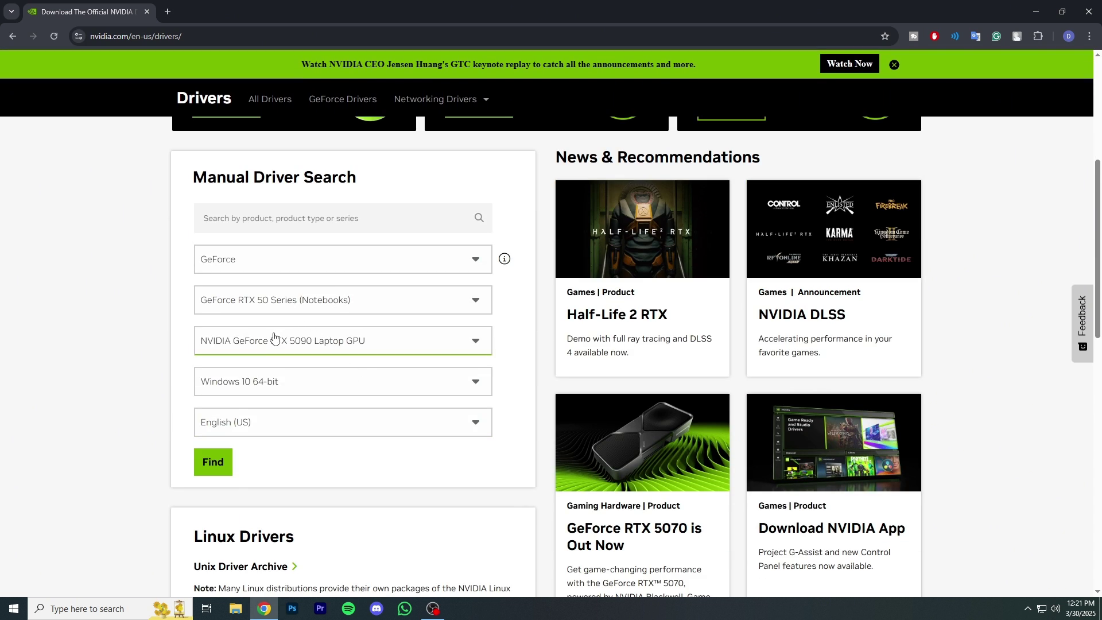
{"action": "left_click", "coordinate": [317, 304]}
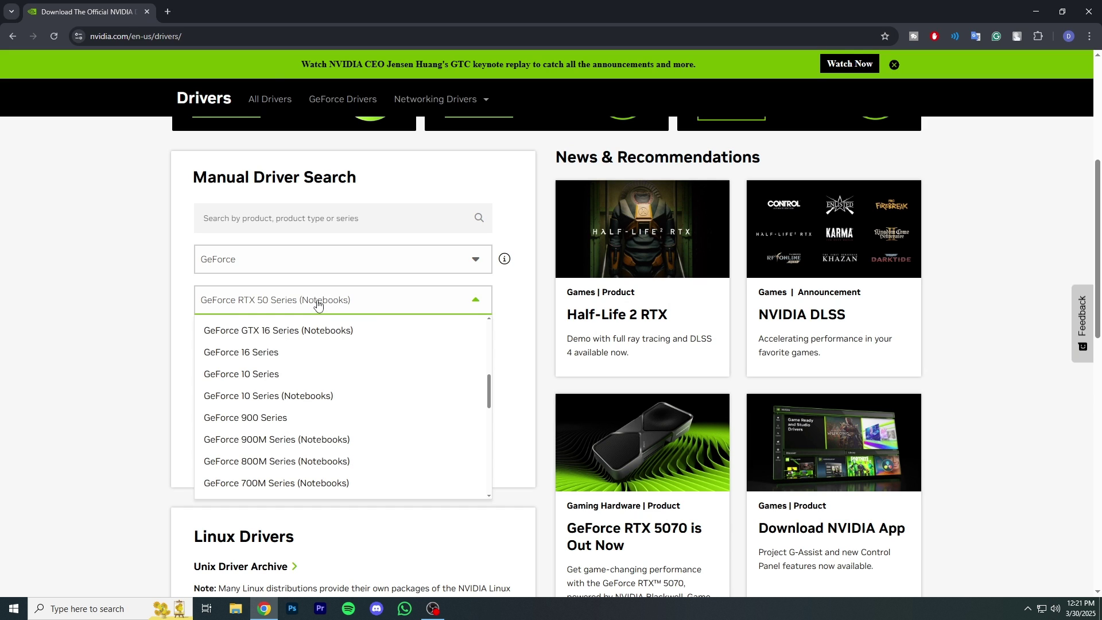
{"action": "scroll", "coordinate": [290, 352], "scroll_direction": "up", "scroll_amount": 2}
{"action": "scroll", "coordinate": [285, 400], "scroll_direction": "down", "scroll_amount": 1}
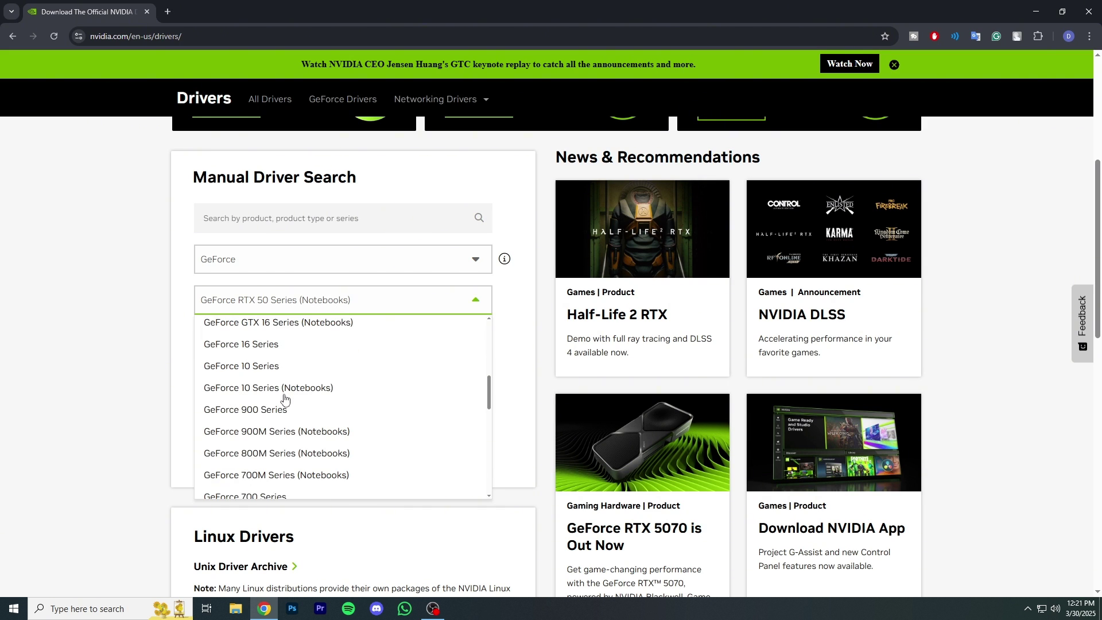
{"action": "left_click", "coordinate": [282, 406]}
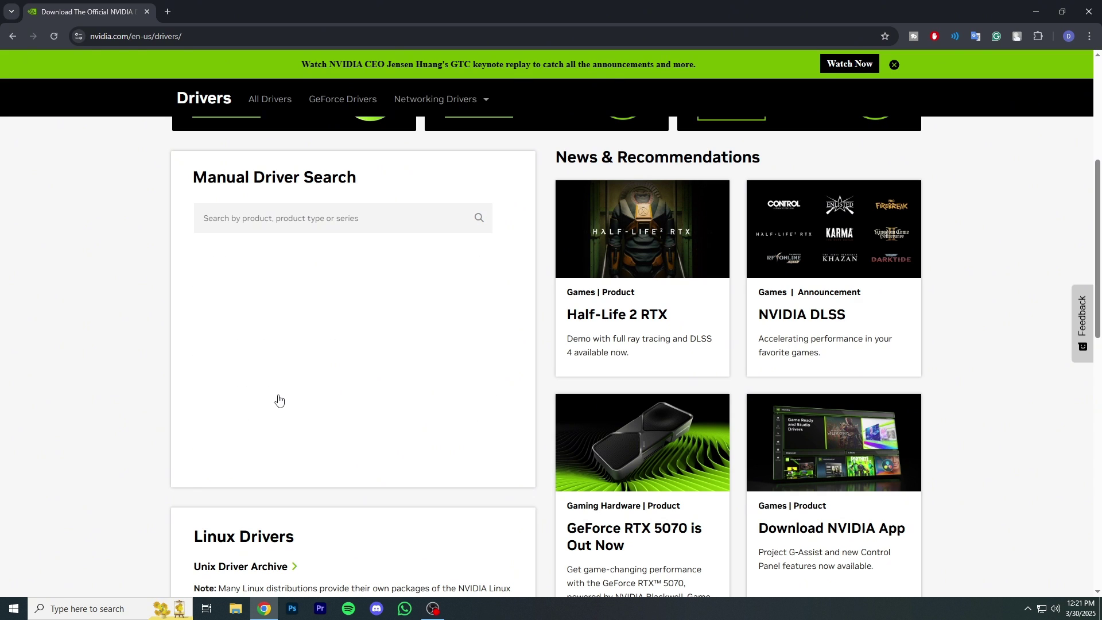
- Choose the GeForce GTX 950 as the product and find its drivers for Windows 10 64-bit in English (US)
{"action": "scroll", "coordinate": [313, 384], "scroll_direction": "down", "scroll_amount": 3}
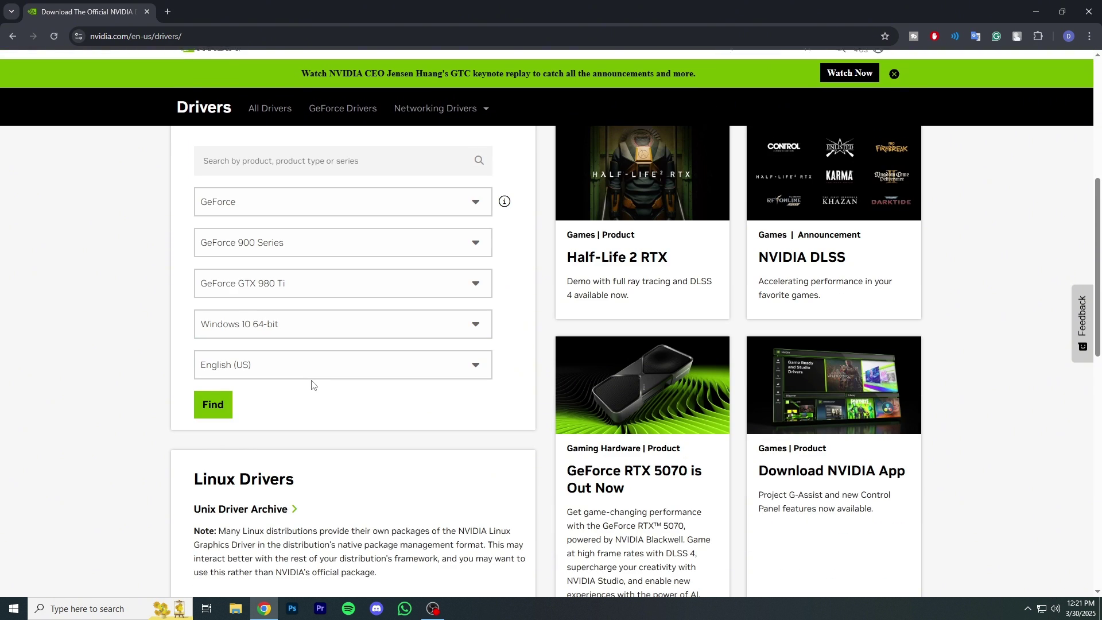
{"action": "left_click", "coordinate": [290, 296]}
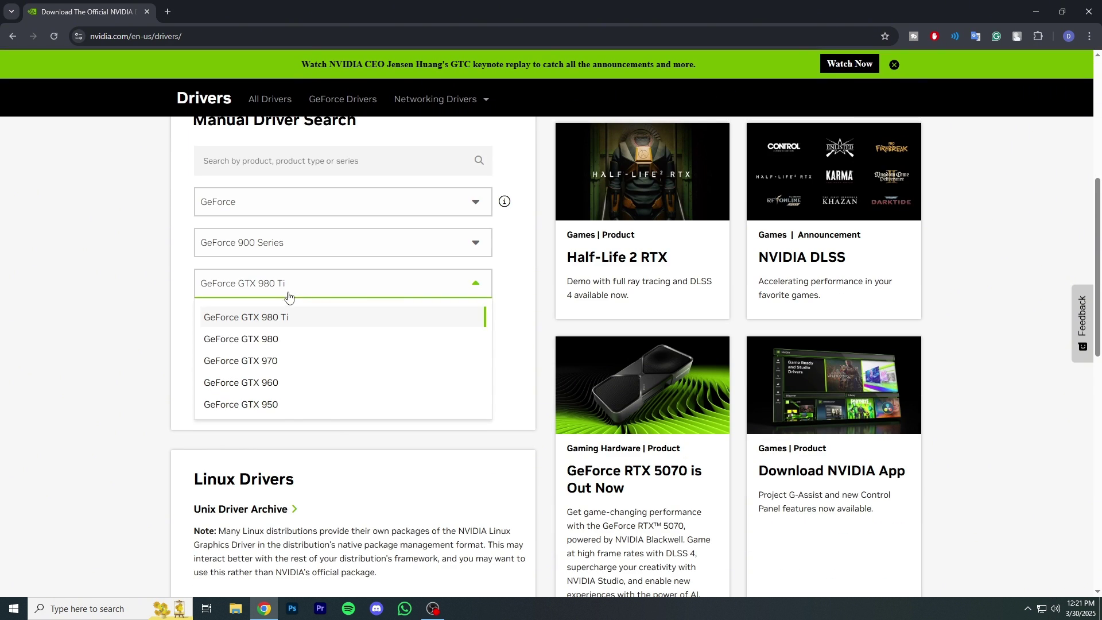
{"action": "left_click", "coordinate": [278, 404]}
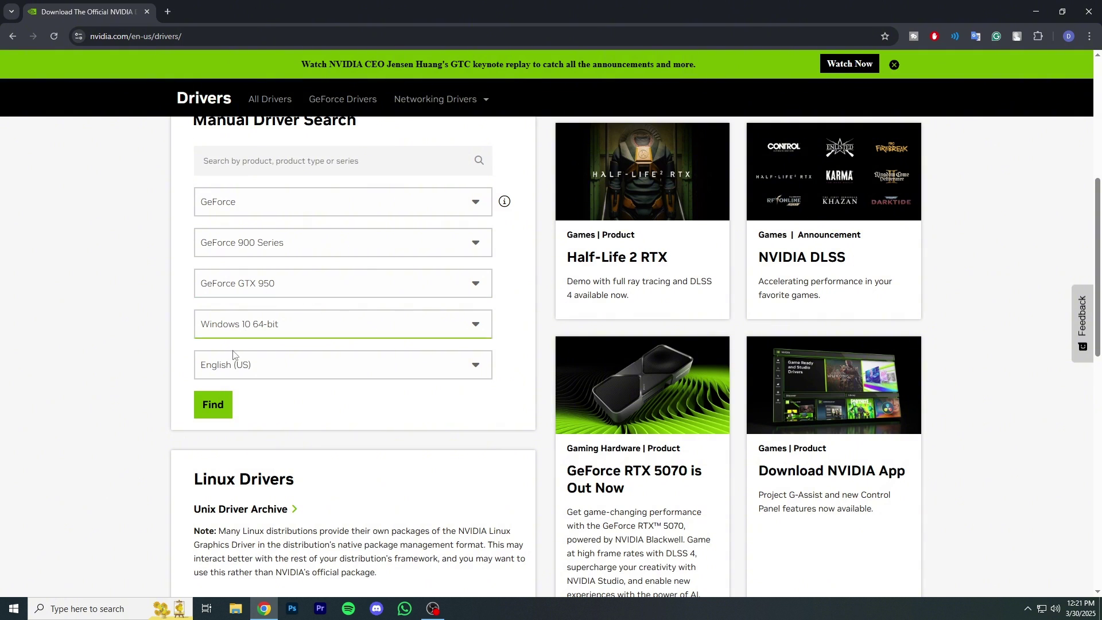
{"action": "left_click", "coordinate": [212, 405]}
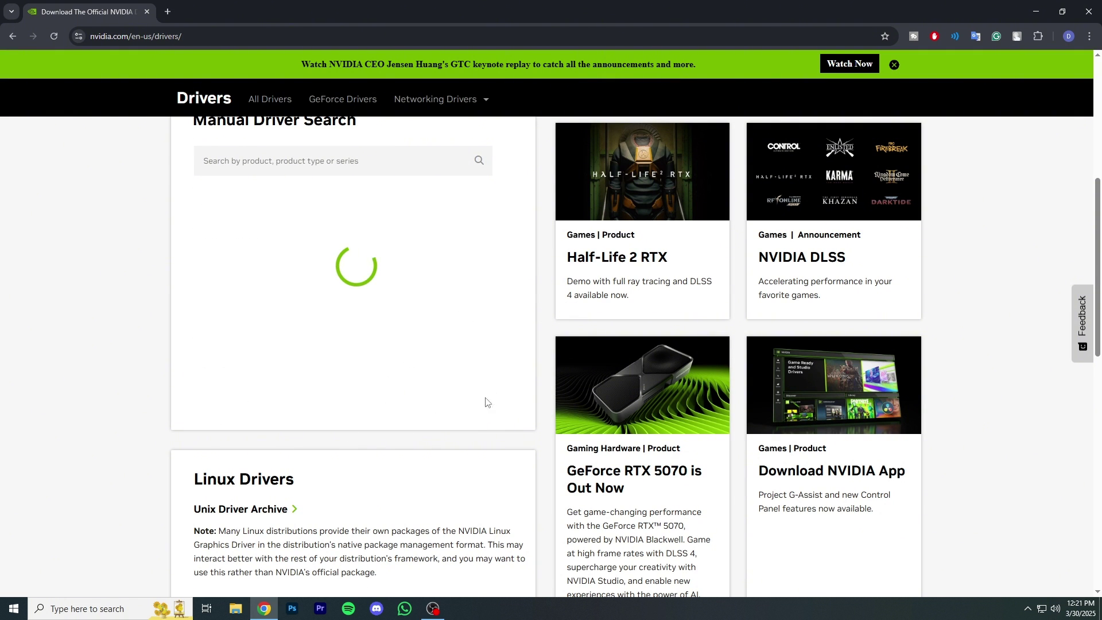
- Expand the list of further driver versions for the GeForce GTX 950 and look through it
{"action": "scroll", "coordinate": [448, 350], "scroll_direction": "down", "scroll_amount": 4}
{"action": "scroll", "coordinate": [447, 351], "scroll_direction": "up", "scroll_amount": 4}
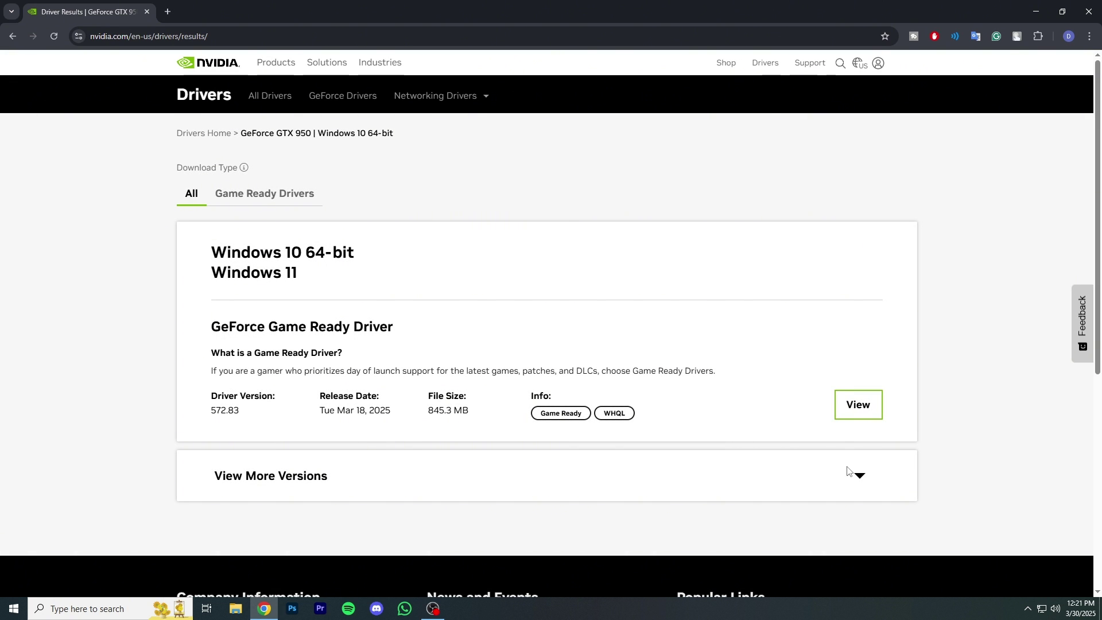
{"action": "left_click", "coordinate": [856, 474]}
{"action": "scroll", "coordinate": [820, 473], "scroll_direction": "down", "scroll_amount": 4}
{"action": "scroll", "coordinate": [785, 465], "scroll_direction": "down", "scroll_amount": 10}
{"action": "scroll", "coordinate": [781, 465], "scroll_direction": "up", "scroll_amount": 20}
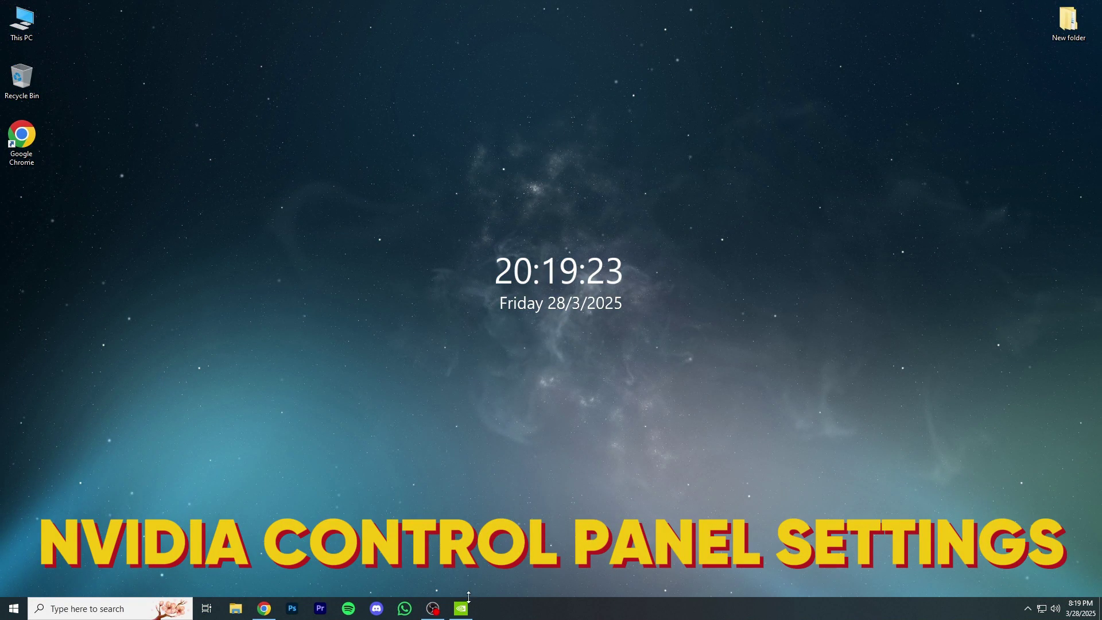
- Switch to the NVIDIA Control Panel and set the image settings preference fully to Performance
{"action": "left_click", "coordinate": [468, 605]}
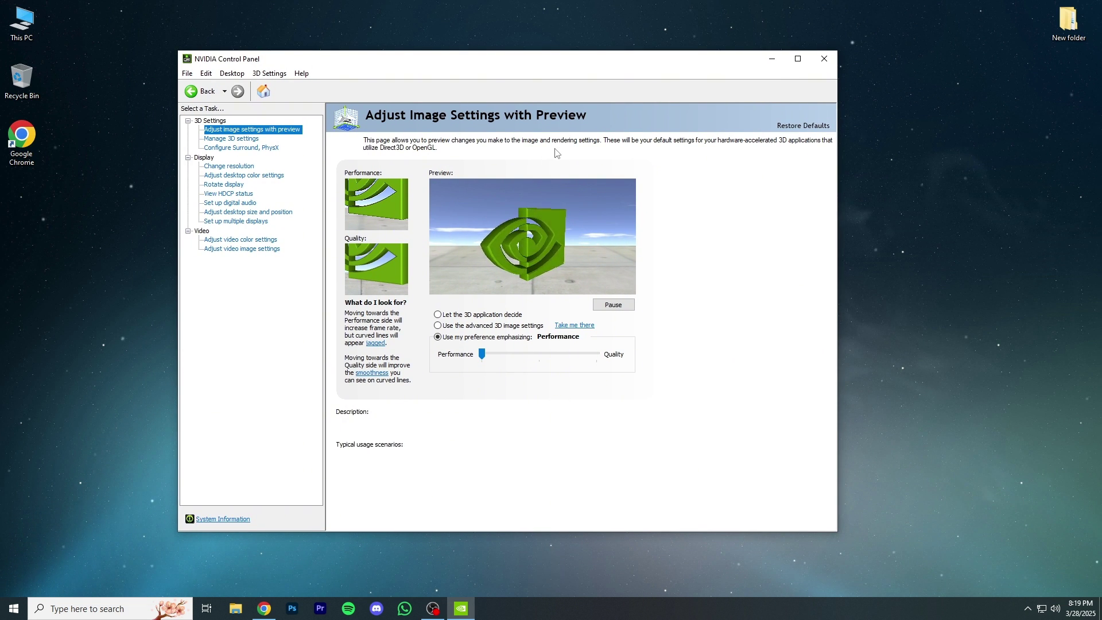
{"action": "mouse_move", "coordinate": [488, 359]}
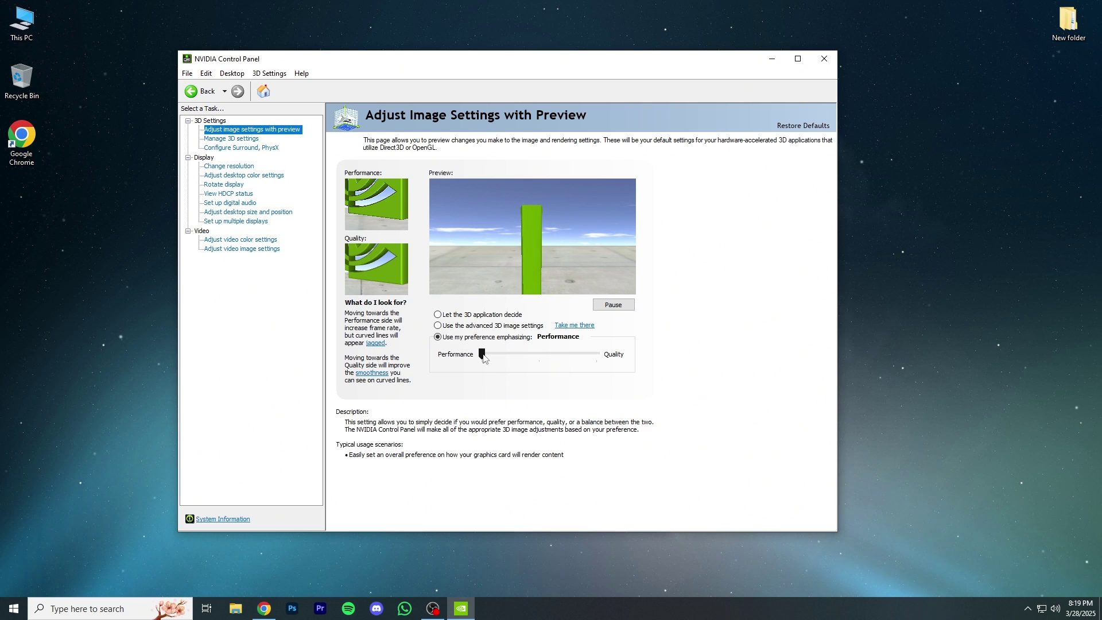
{"action": "mouse_move", "coordinate": [483, 357]}
{"action": "left_mouse_down"}
{"action": "mouse_move", "coordinate": [534, 358]}
{"action": "mouse_move", "coordinate": [482, 358]}
{"action": "left_mouse_up"}
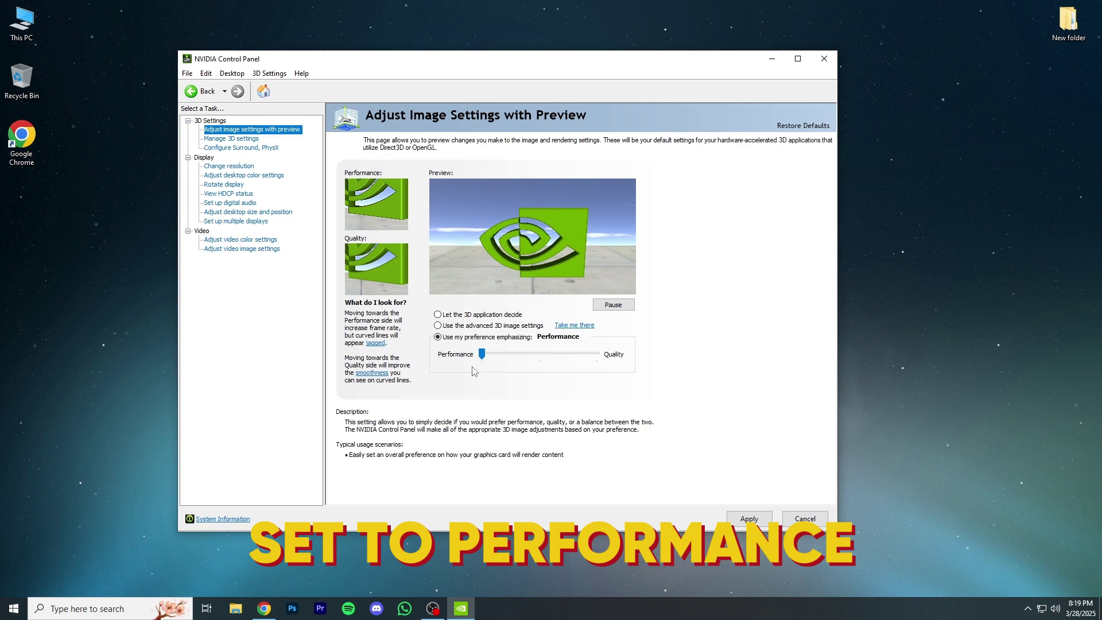
- Open the global 3D settings and set Image Scaling to Off
{"action": "left_click", "coordinate": [248, 142]}
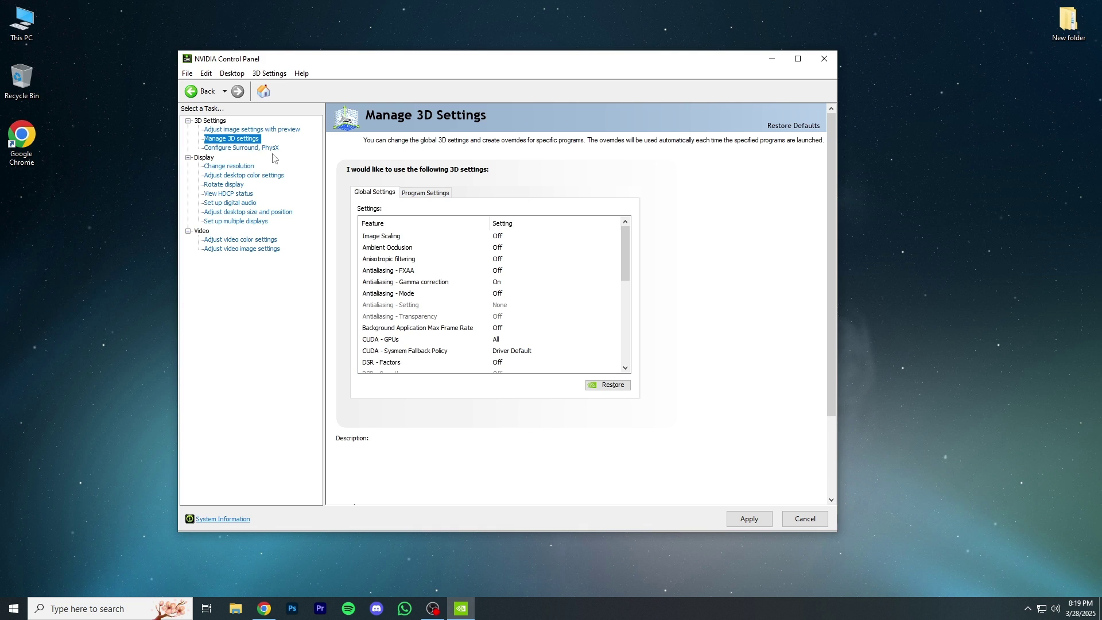
{"action": "left_click", "coordinate": [510, 240]}
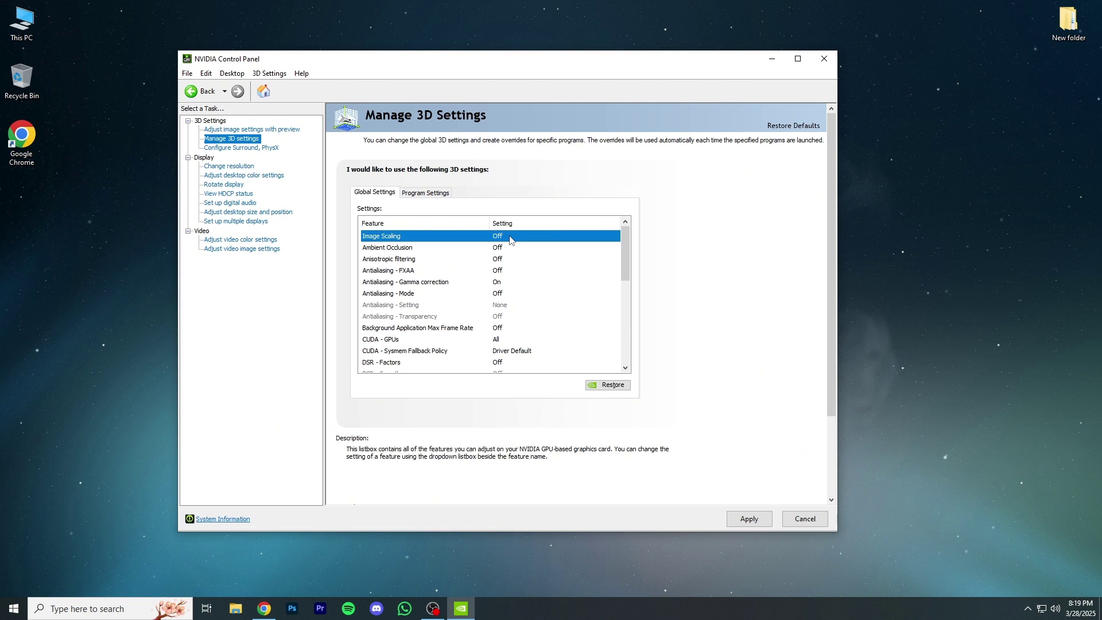
{"action": "left_click", "coordinate": [510, 238]}
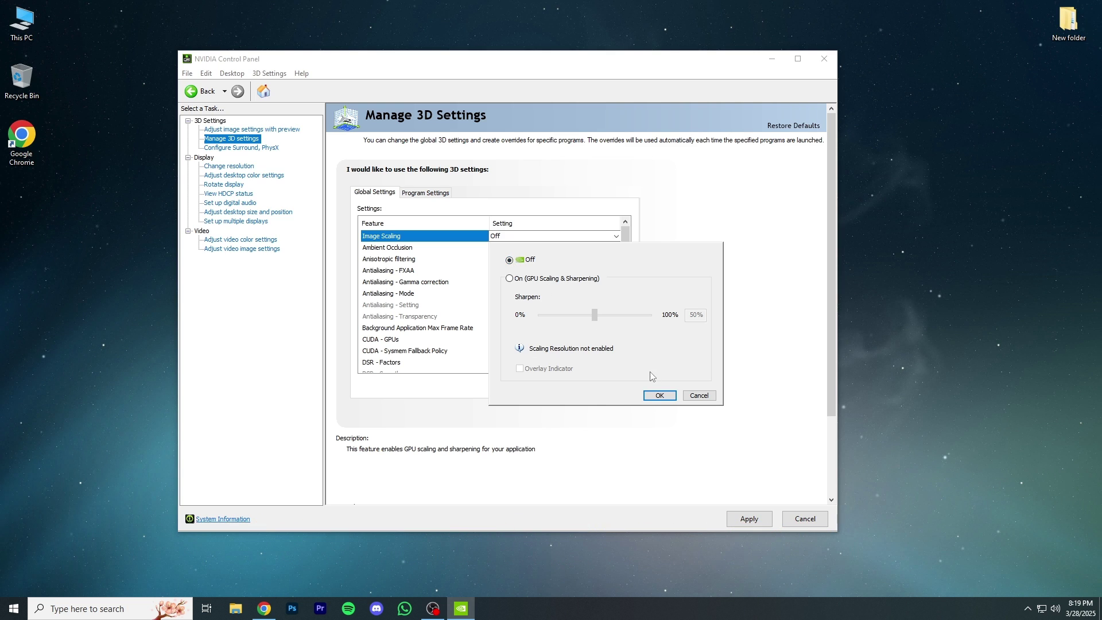
{"action": "left_click", "coordinate": [646, 396]}
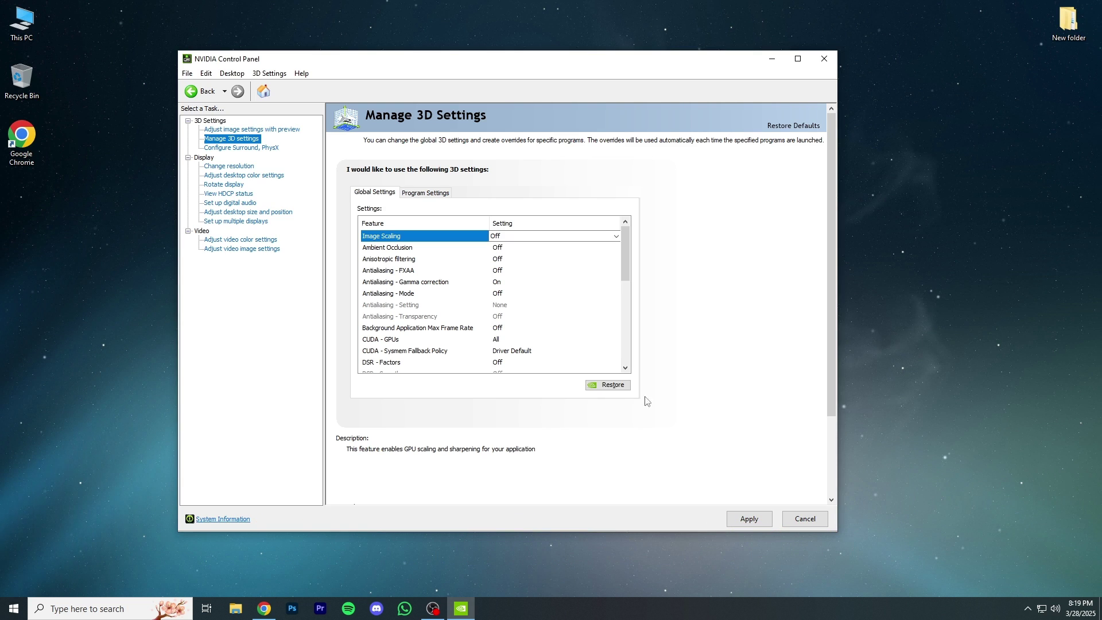
- Set Ambient Occlusion and Anisotropic filtering to Off in the global 3D settings
{"action": "left_click", "coordinate": [495, 251]}
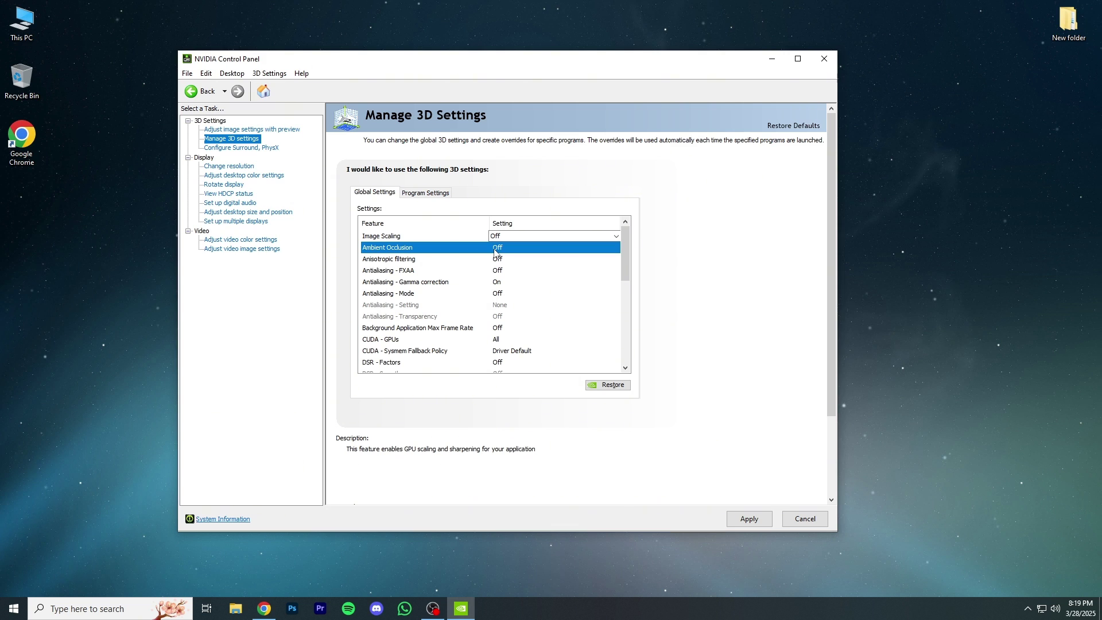
{"action": "left_click", "coordinate": [494, 251]}
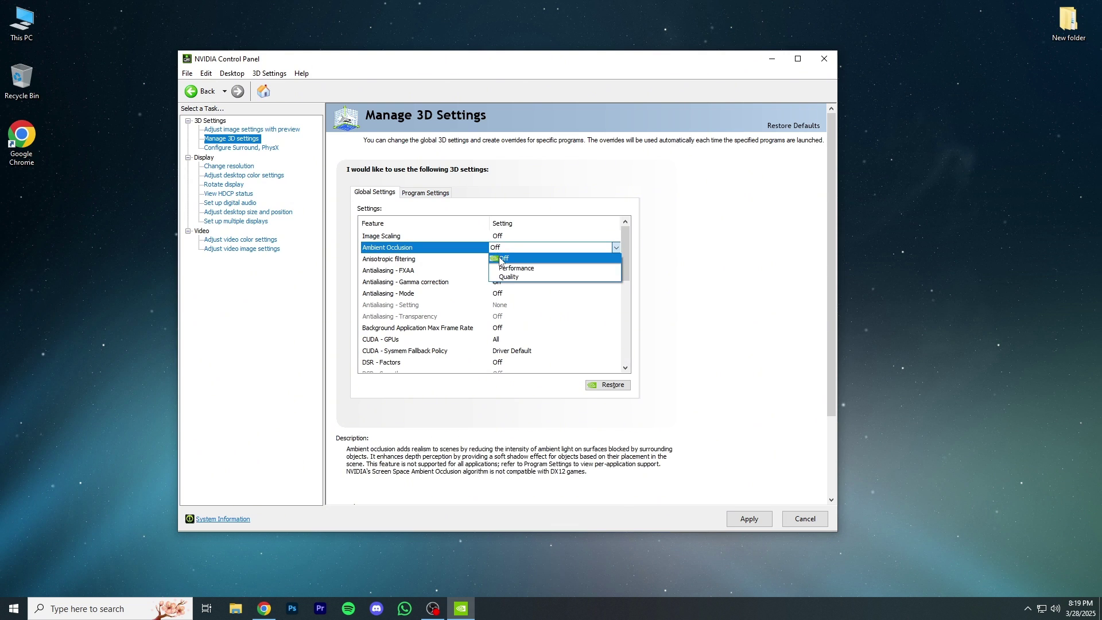
{"action": "left_click", "coordinate": [500, 259]}
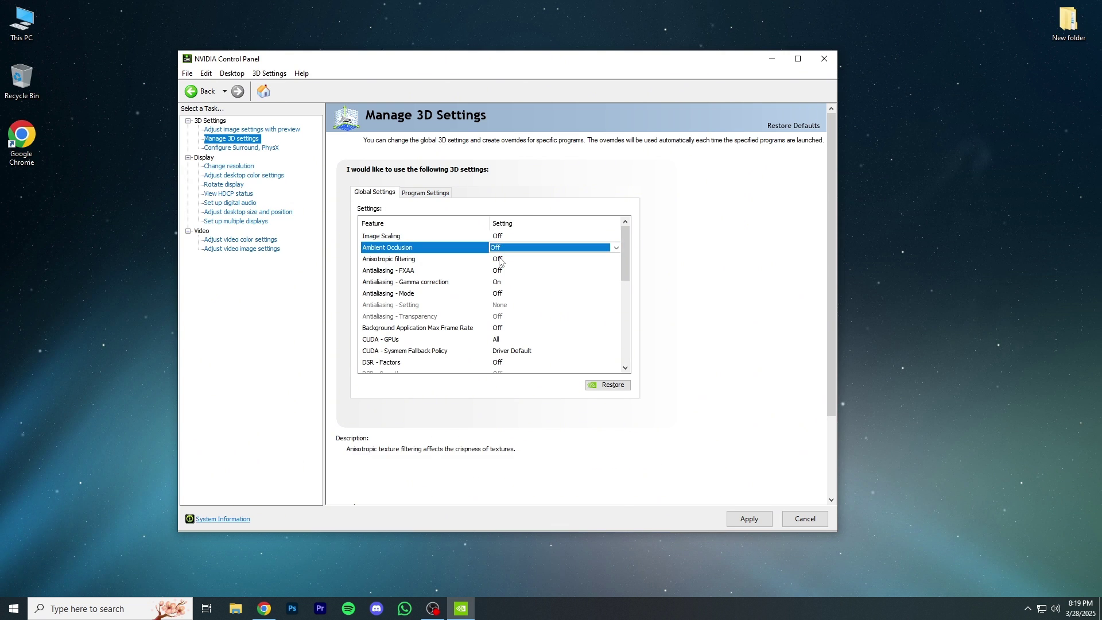
{"action": "left_click", "coordinate": [501, 260]}
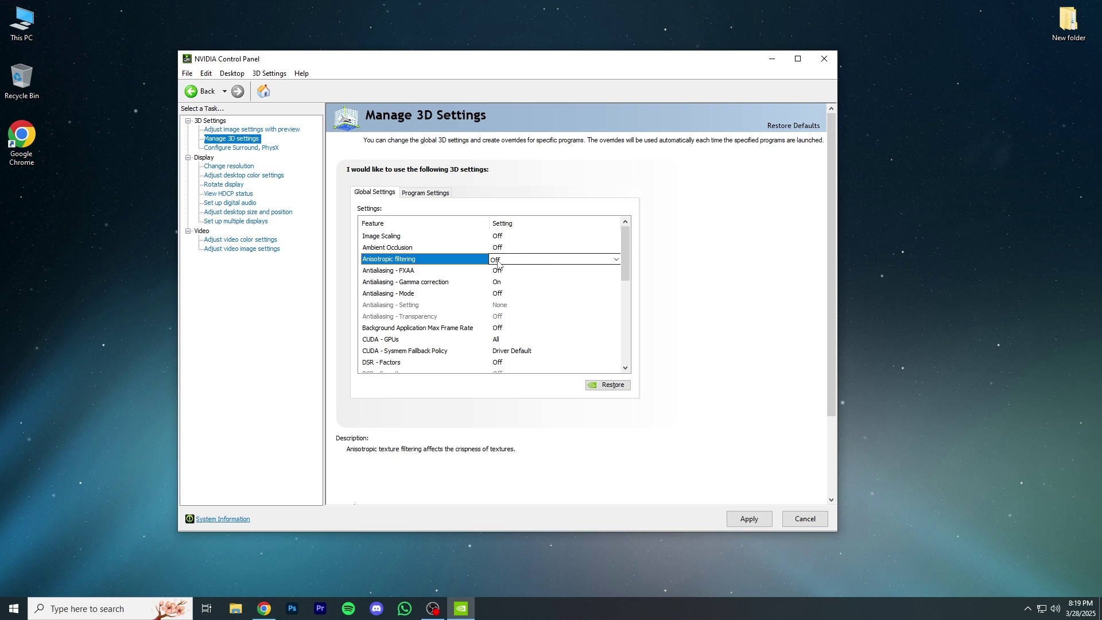
{"action": "left_click", "coordinate": [498, 263]}
{"action": "left_click", "coordinate": [502, 280]}
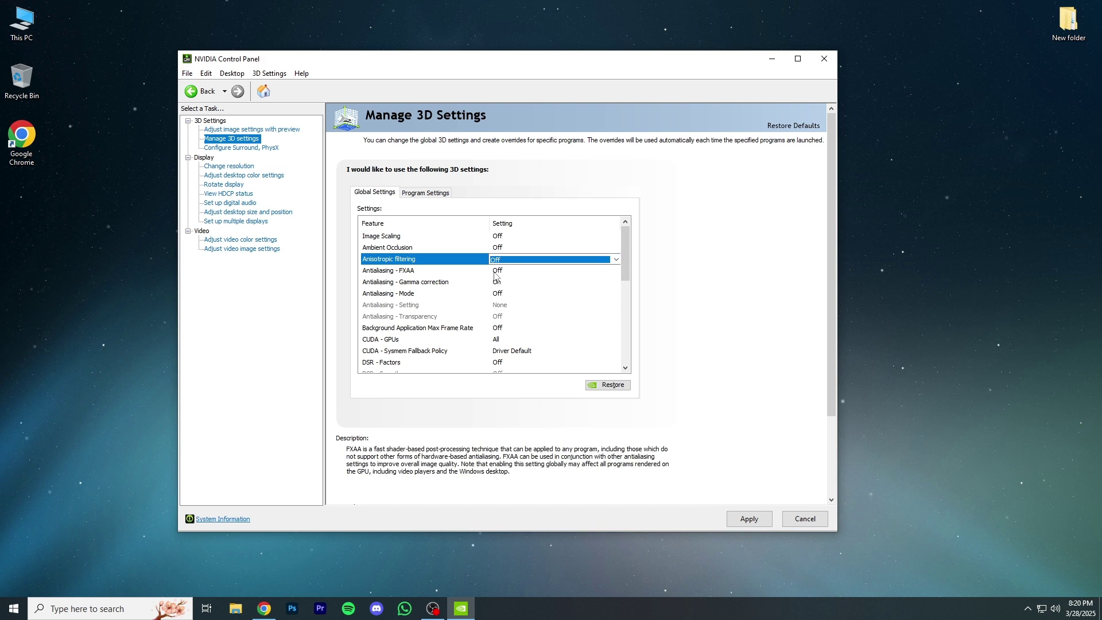
- Set Antialiasing - FXAA to Off and Antialiasing - Gamma correction to On
{"action": "left_click", "coordinate": [494, 274]}
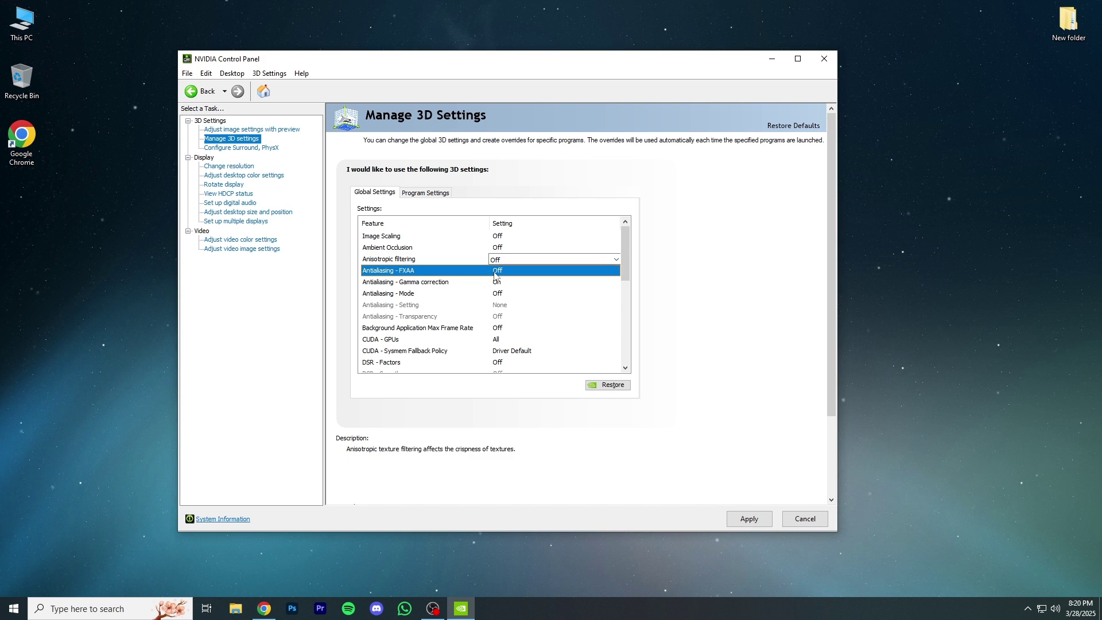
{"action": "left_click", "coordinate": [494, 274]}
{"action": "left_click", "coordinate": [500, 284]}
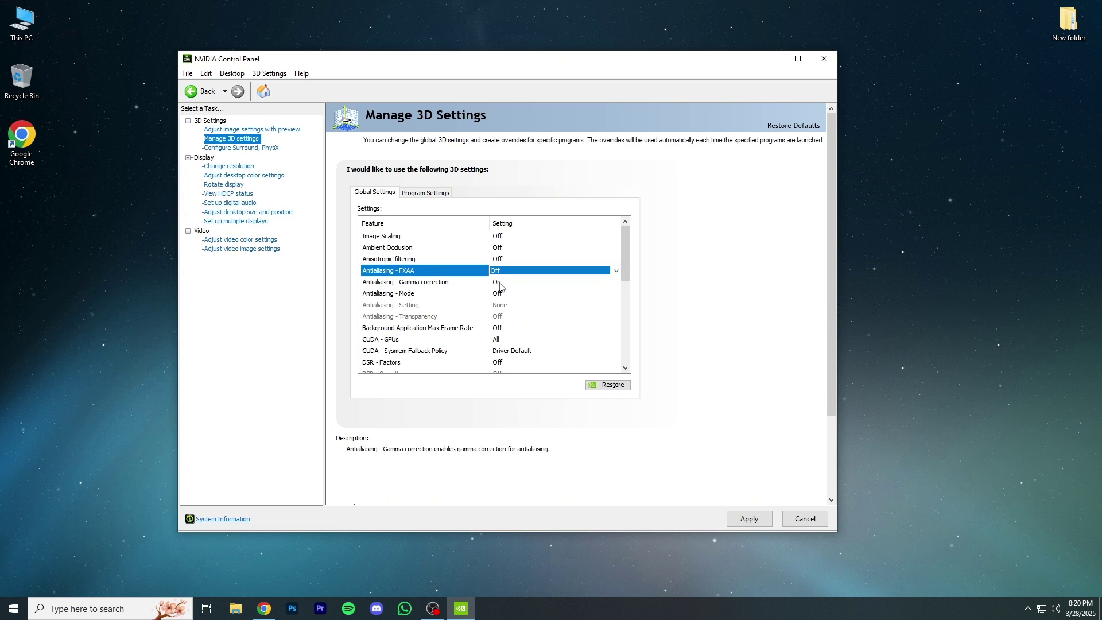
{"action": "left_click", "coordinate": [500, 283]}
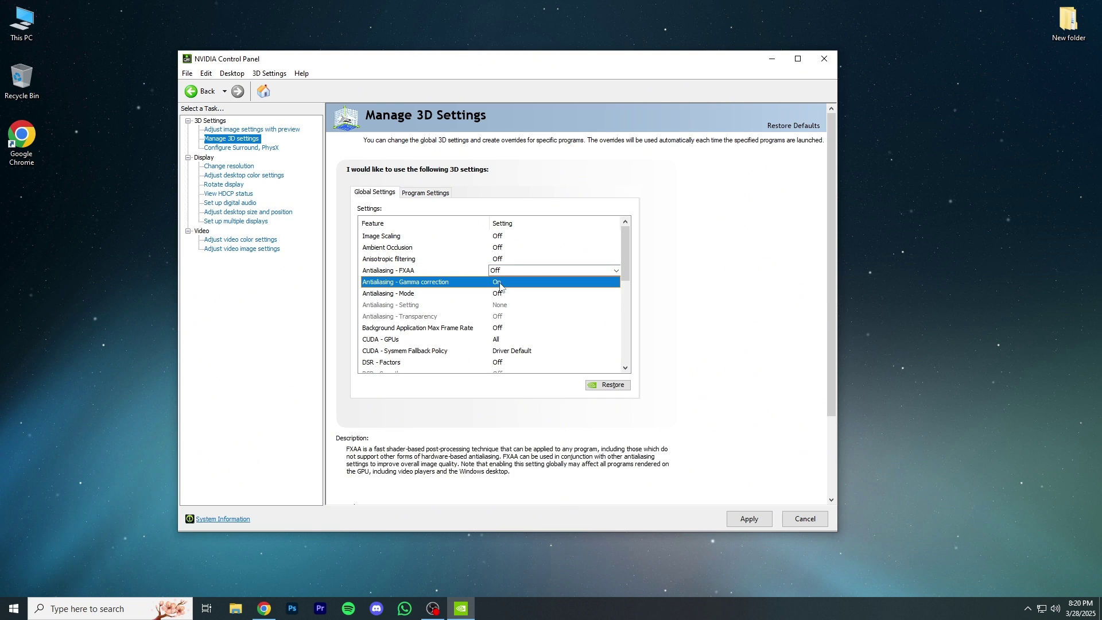
{"action": "left_click", "coordinate": [500, 283]}
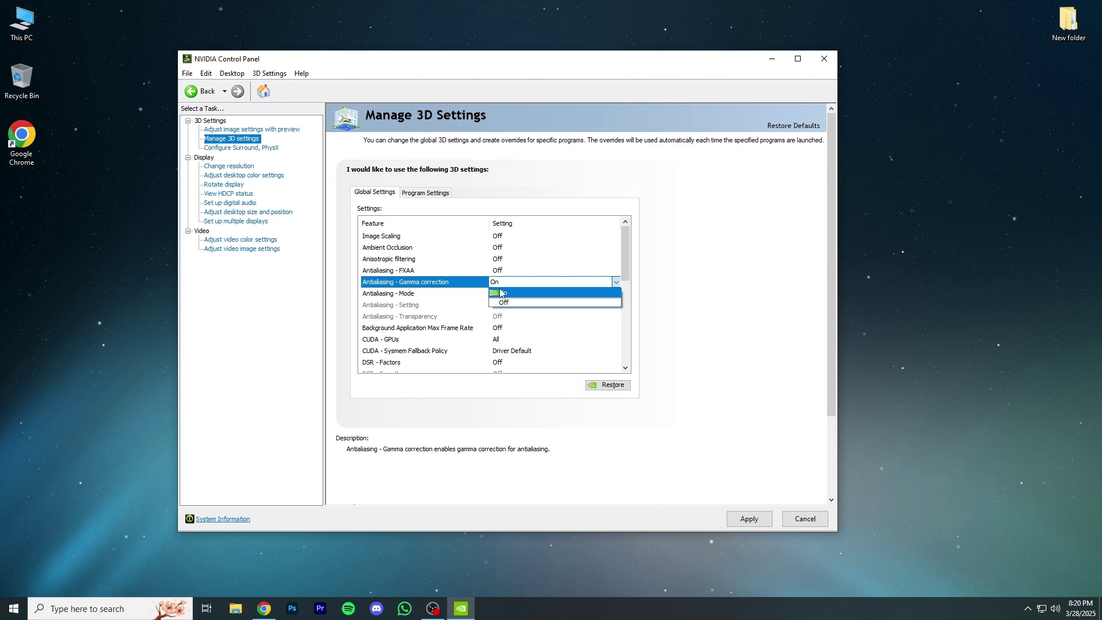
{"action": "left_click", "coordinate": [501, 294]}
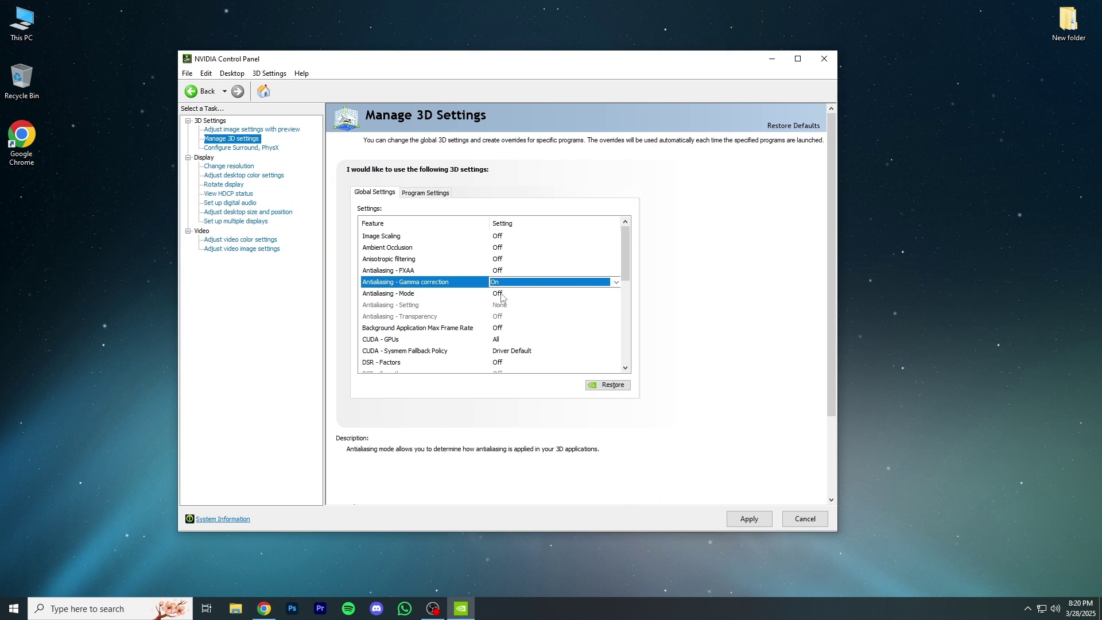
- Set Antialiasing - Mode and Background Application Max Frame Rate to Off
{"action": "left_click", "coordinate": [499, 295]}
{"action": "left_click", "coordinate": [499, 295]}
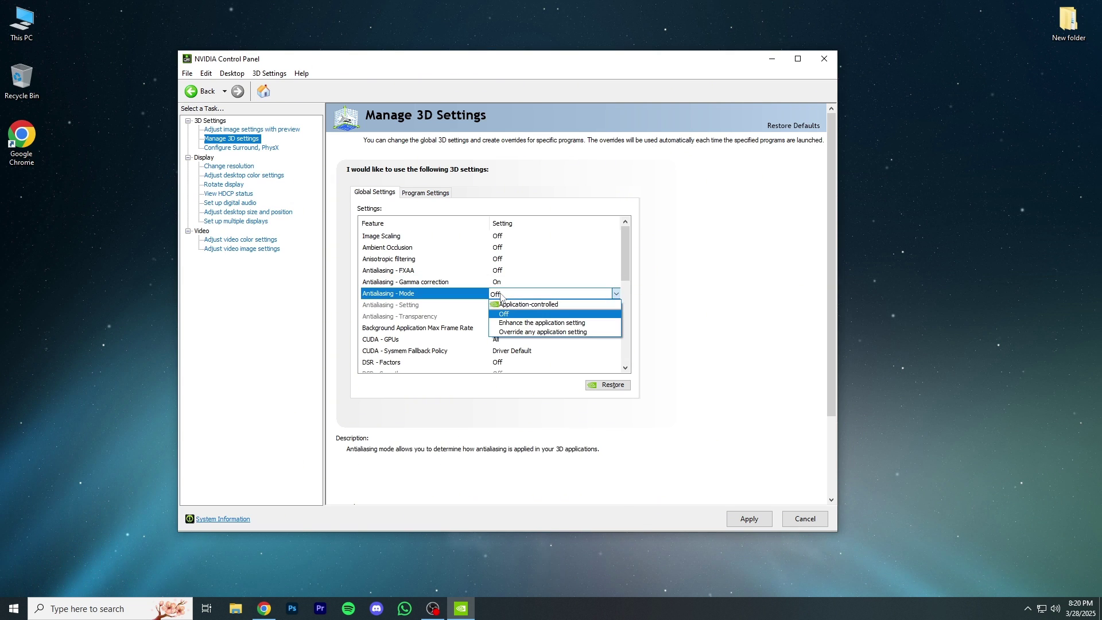
{"action": "left_click", "coordinate": [497, 296]}
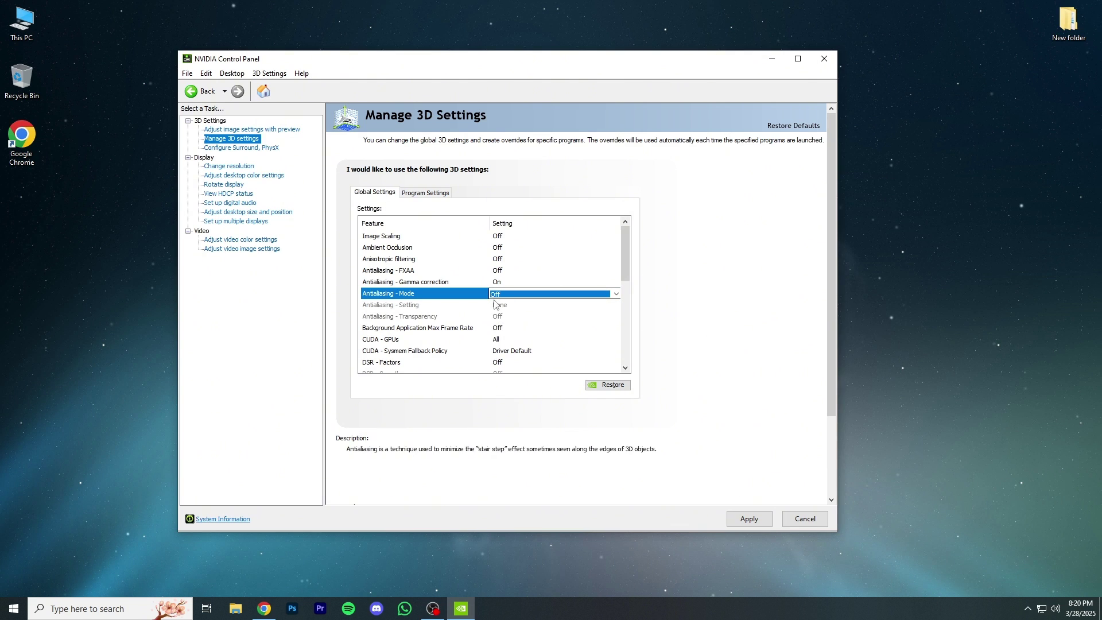
{"action": "left_click", "coordinate": [497, 329]}
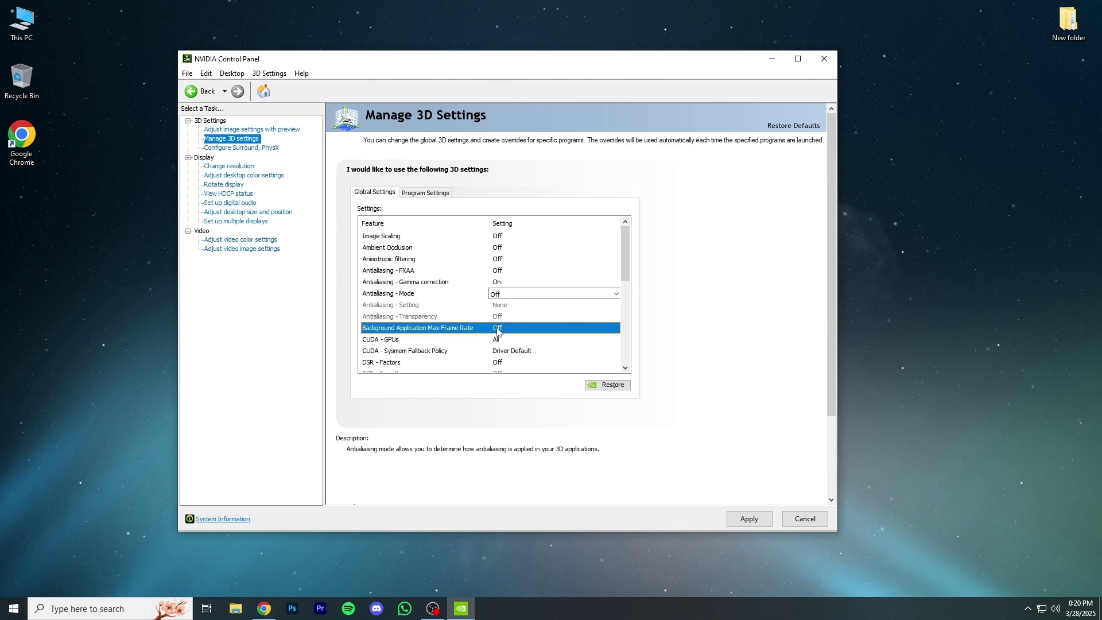
{"action": "left_click", "coordinate": [497, 329]}
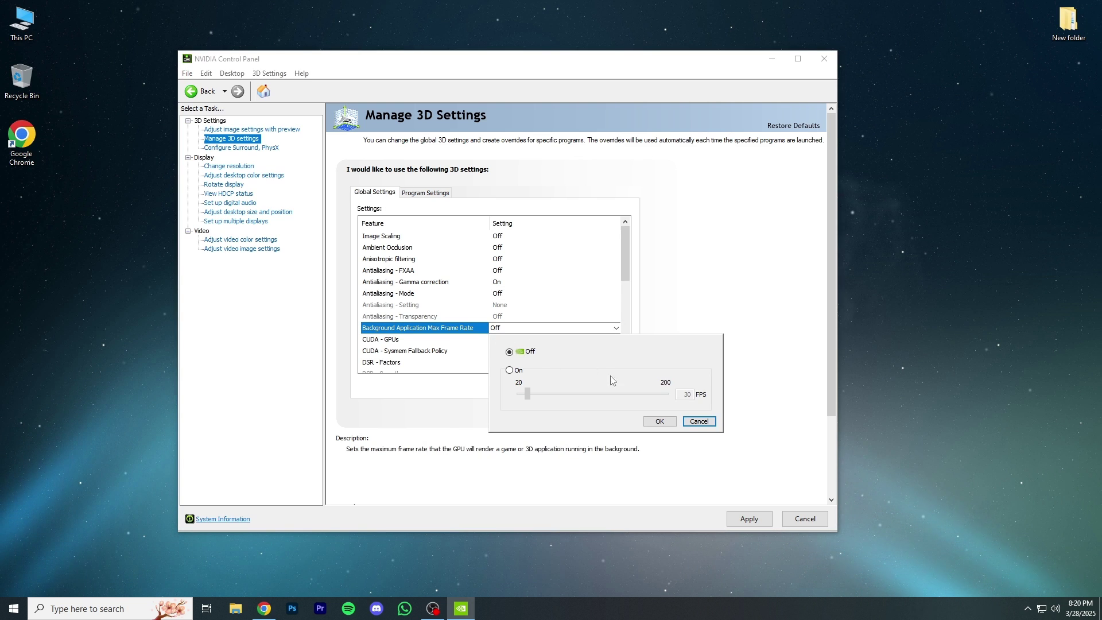
{"action": "left_click", "coordinate": [659, 420]}
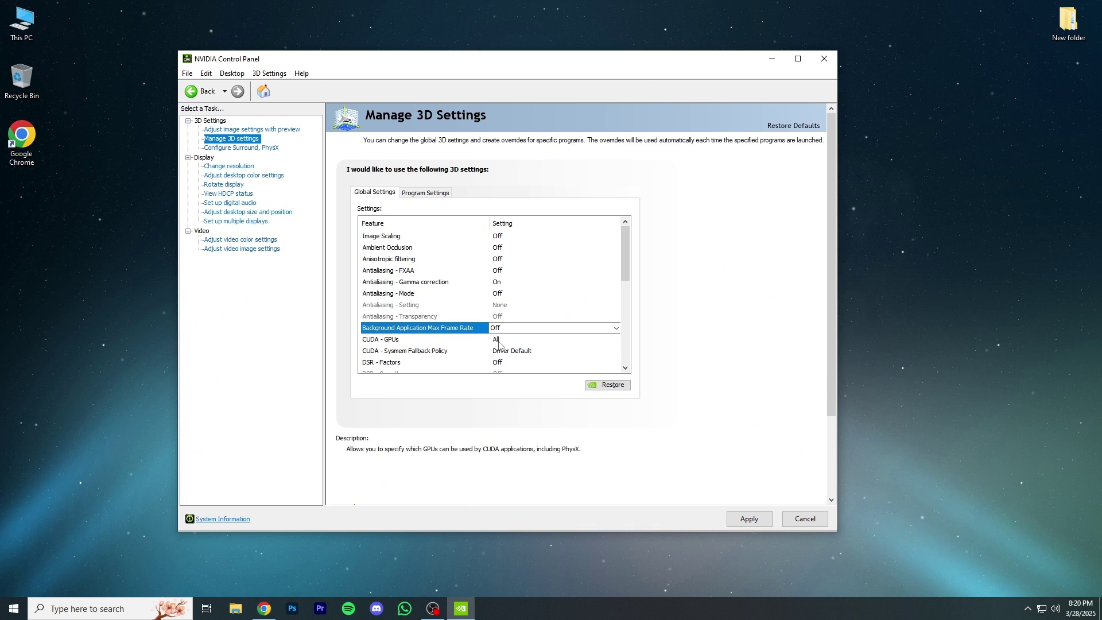
- Set CUDA - GPUs to use the NVIDIA GeForce GTX 950 and CUDA - Sysmem Fallback Policy to Driver Default
{"action": "left_click_drag", "start_coordinate": [623, 261], "coordinate": [617, 301]}
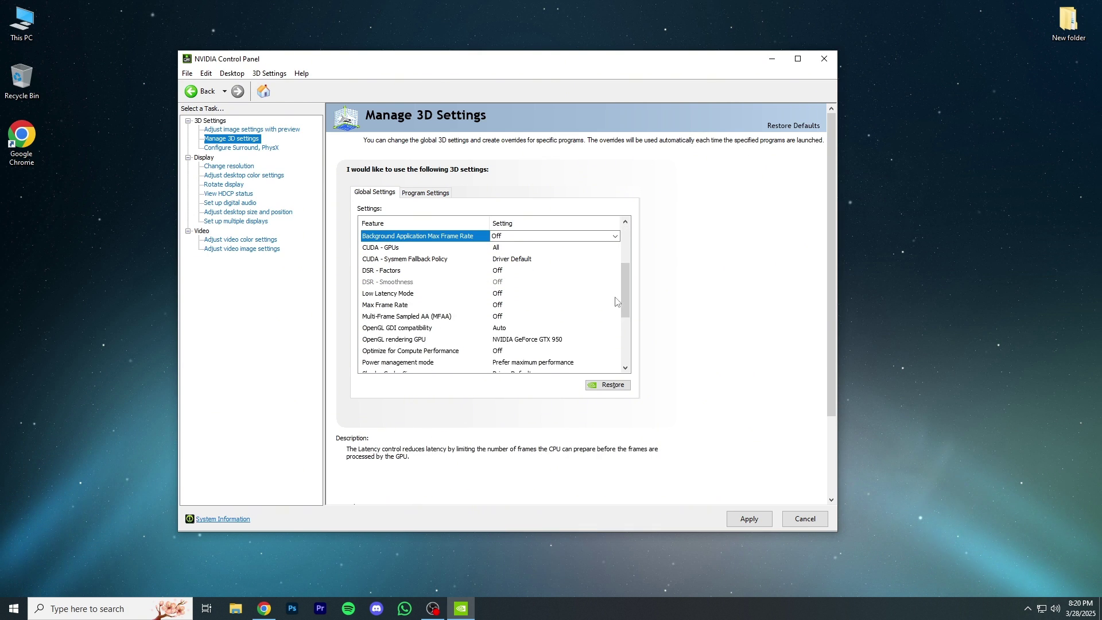
{"action": "left_click", "coordinate": [501, 251]}
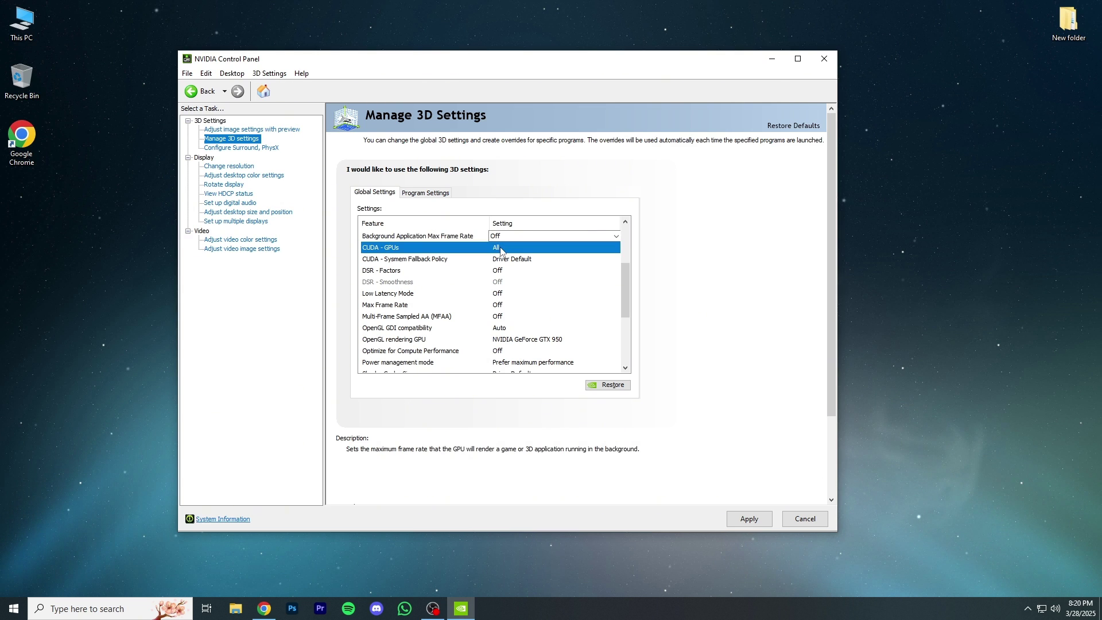
{"action": "left_click", "coordinate": [502, 248]}
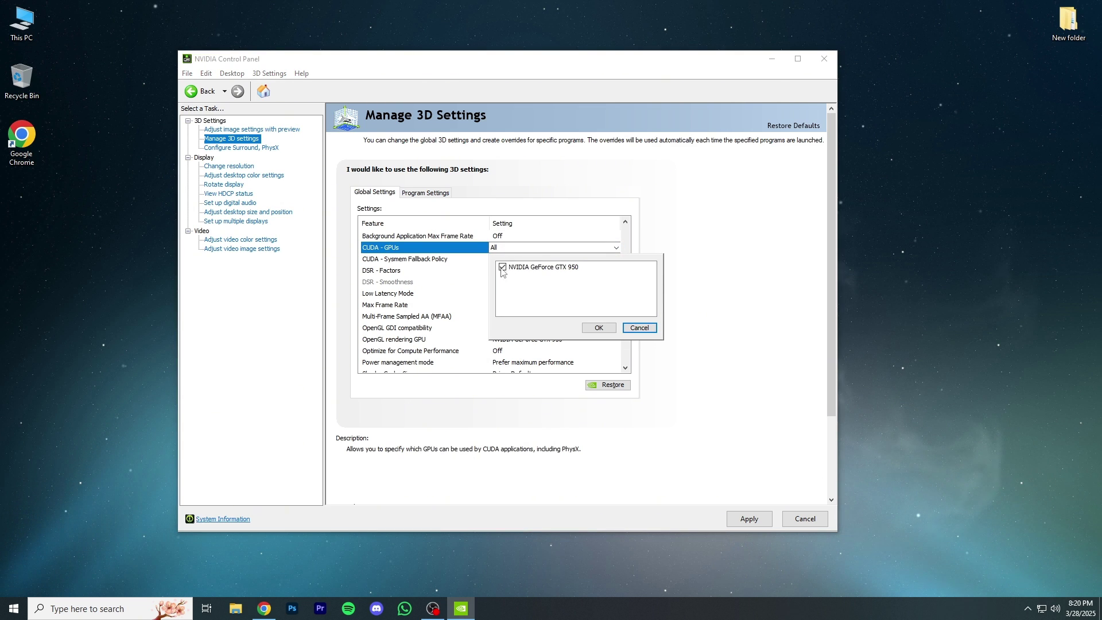
{"action": "left_click", "coordinate": [585, 326]}
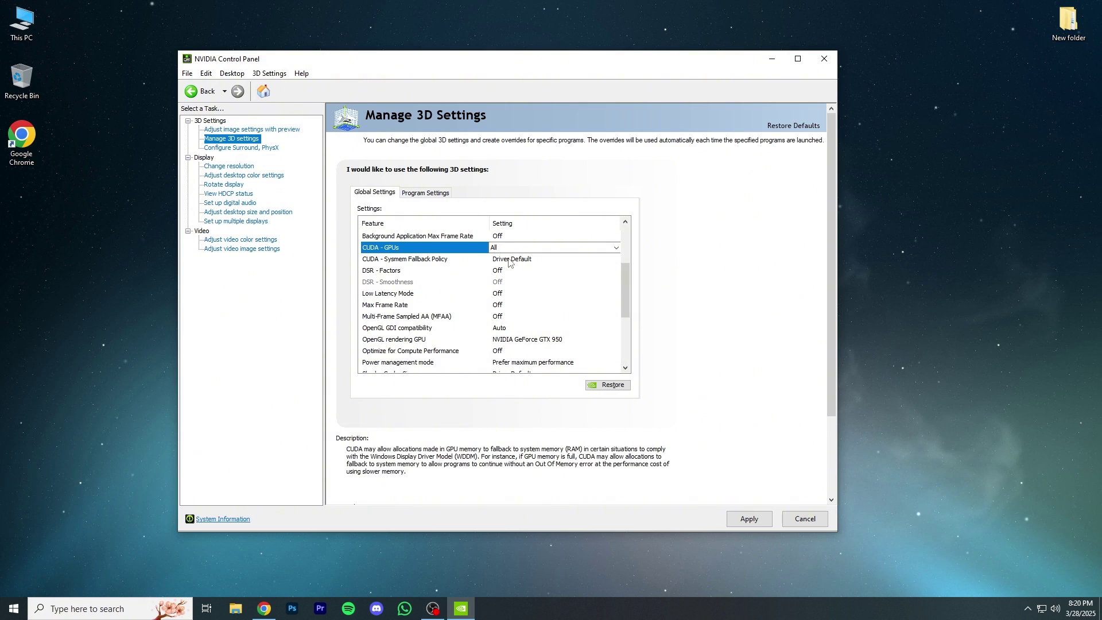
{"action": "left_click", "coordinate": [509, 261]}
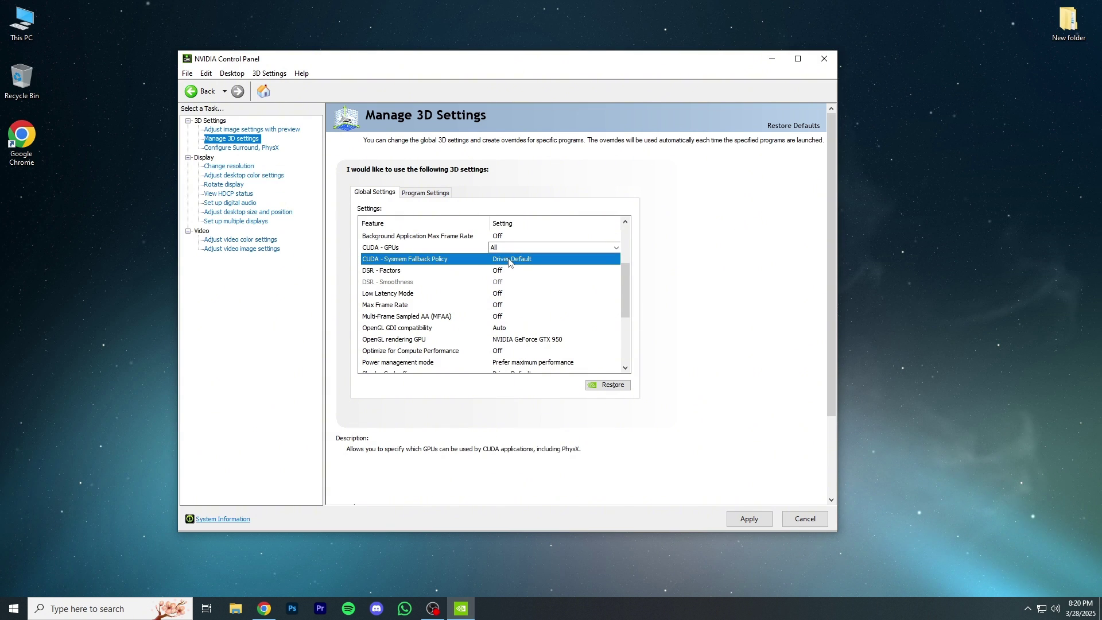
{"action": "left_click", "coordinate": [509, 262]}
{"action": "left_click", "coordinate": [509, 261]}
{"action": "left_click", "coordinate": [509, 261]}
{"action": "left_click", "coordinate": [508, 261]}
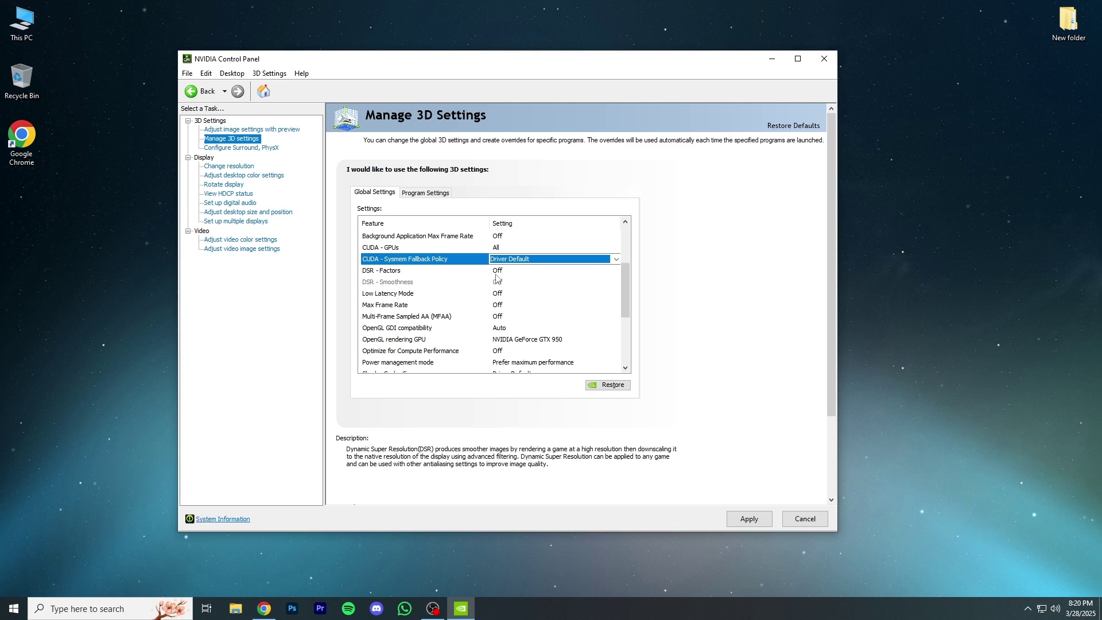
- Keep DSR - Factors at Off without choosing any scaling factor, and set Low Latency Mode to On
{"action": "left_click", "coordinate": [511, 271]}
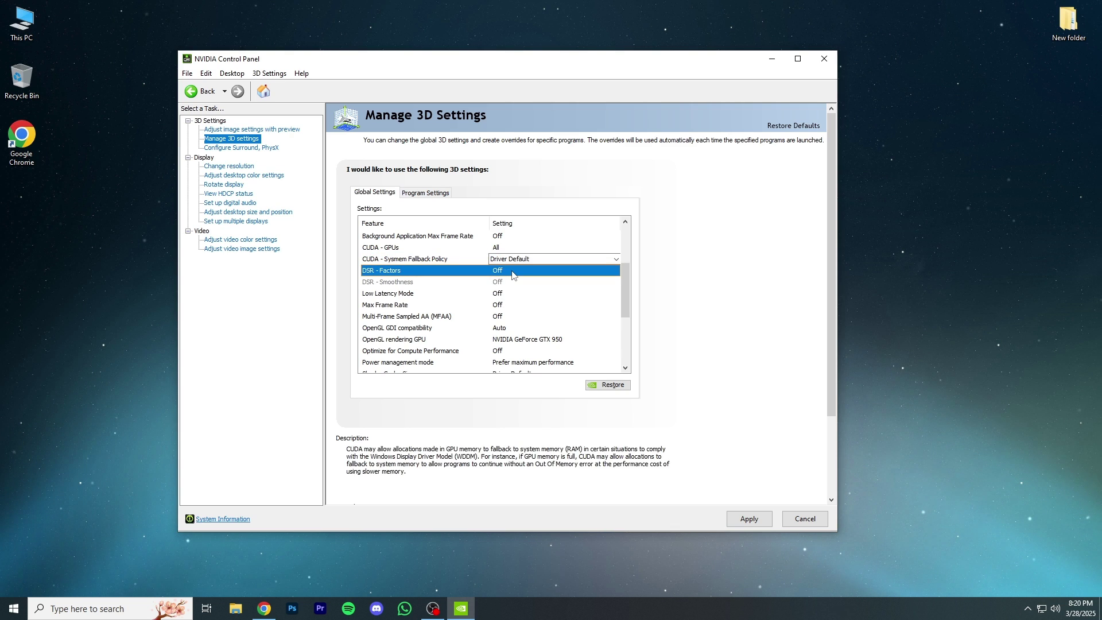
{"action": "left_click", "coordinate": [512, 271]}
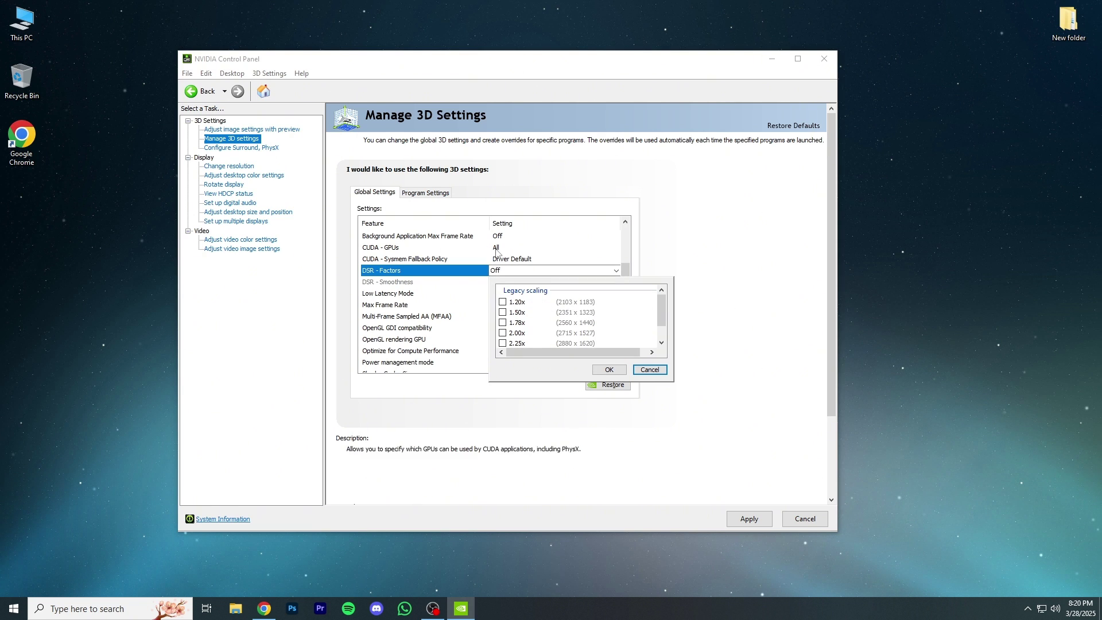
{"action": "left_click", "coordinate": [649, 369]}
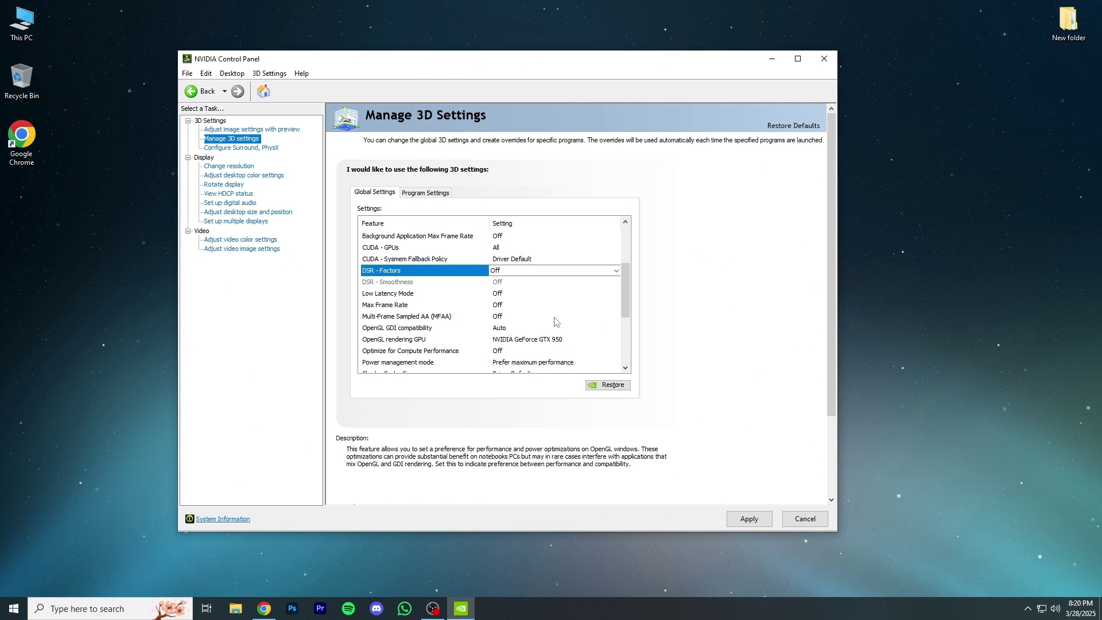
{"action": "left_click", "coordinate": [499, 296]}
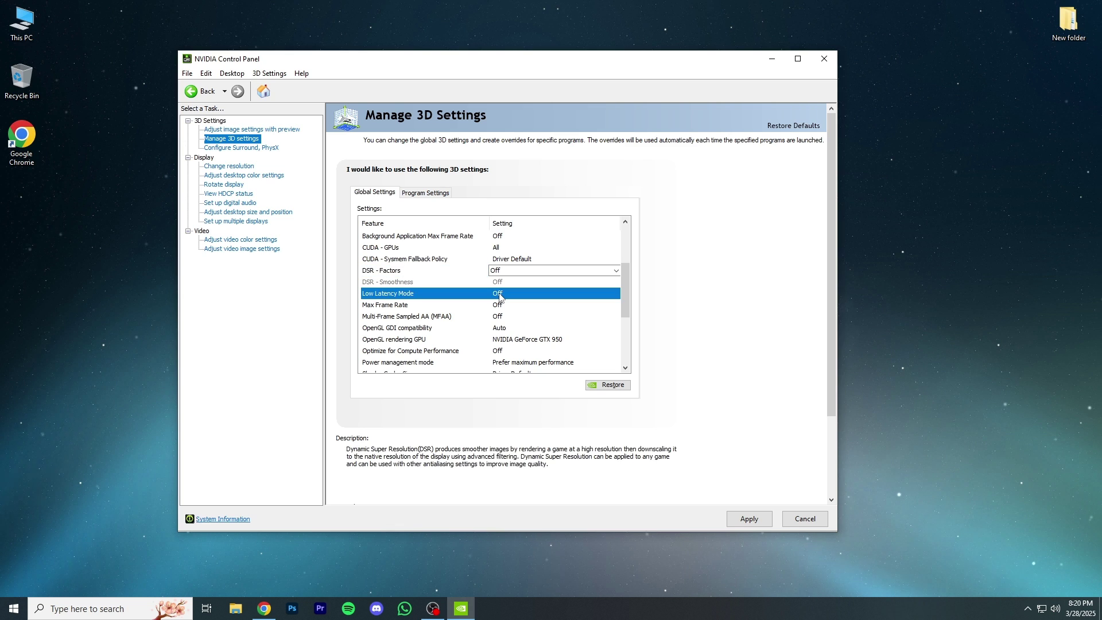
{"action": "left_click", "coordinate": [499, 296]}
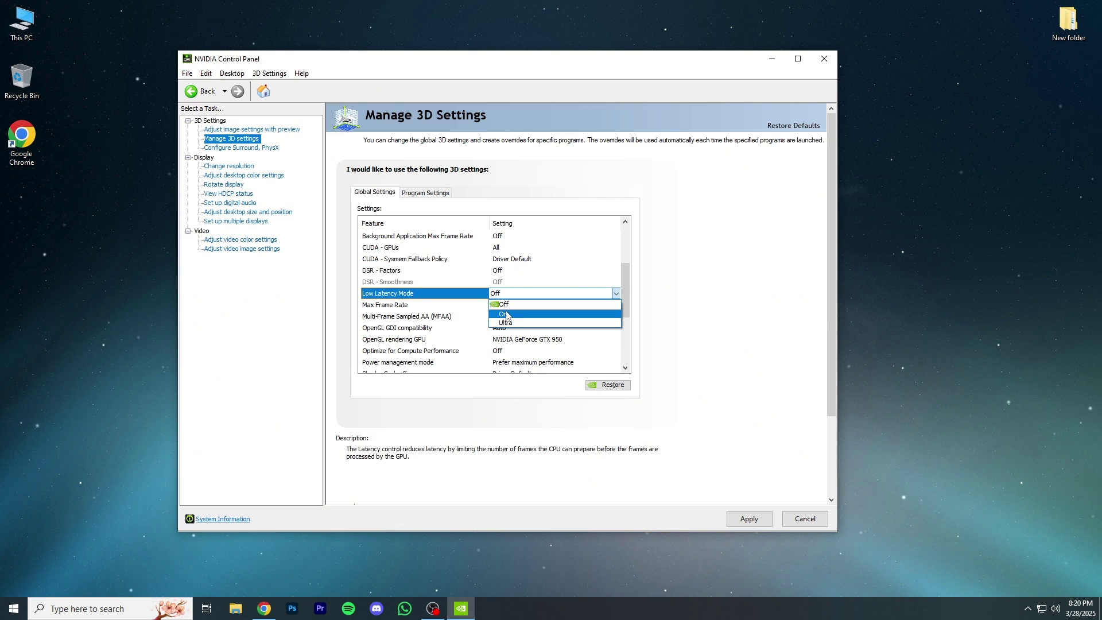
{"action": "left_click", "coordinate": [505, 314]}
- Set OpenGL rendering GPU to NVIDIA GeForce GTX 950 and Power management mode to Prefer maximum performance
{"action": "left_click_drag", "start_coordinate": [621, 256], "coordinate": [621, 304]}
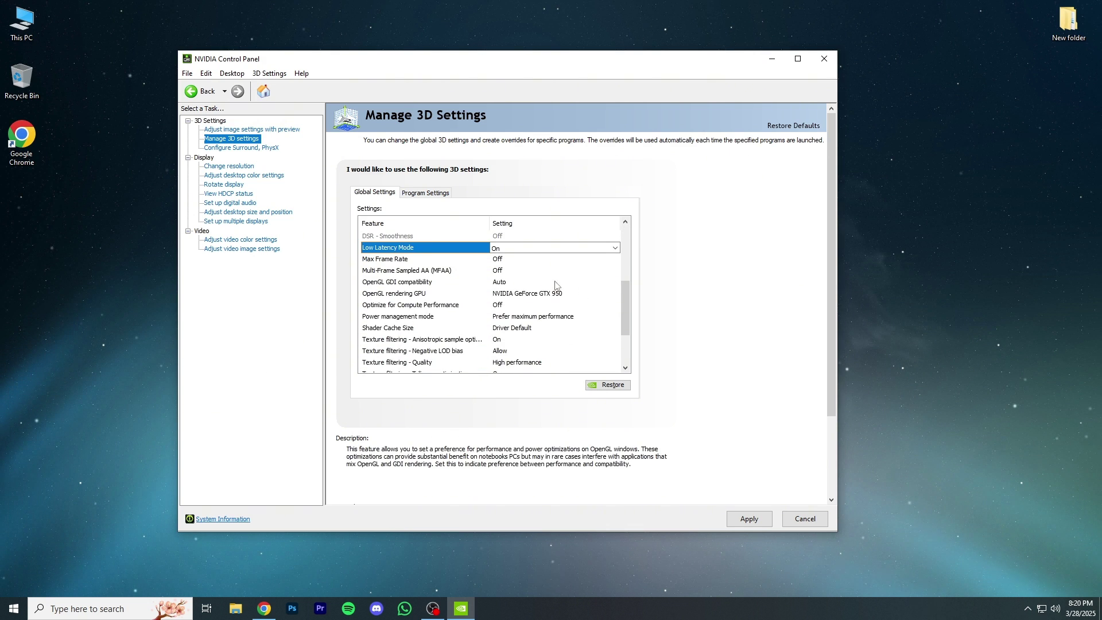
{"action": "left_click", "coordinate": [509, 297]}
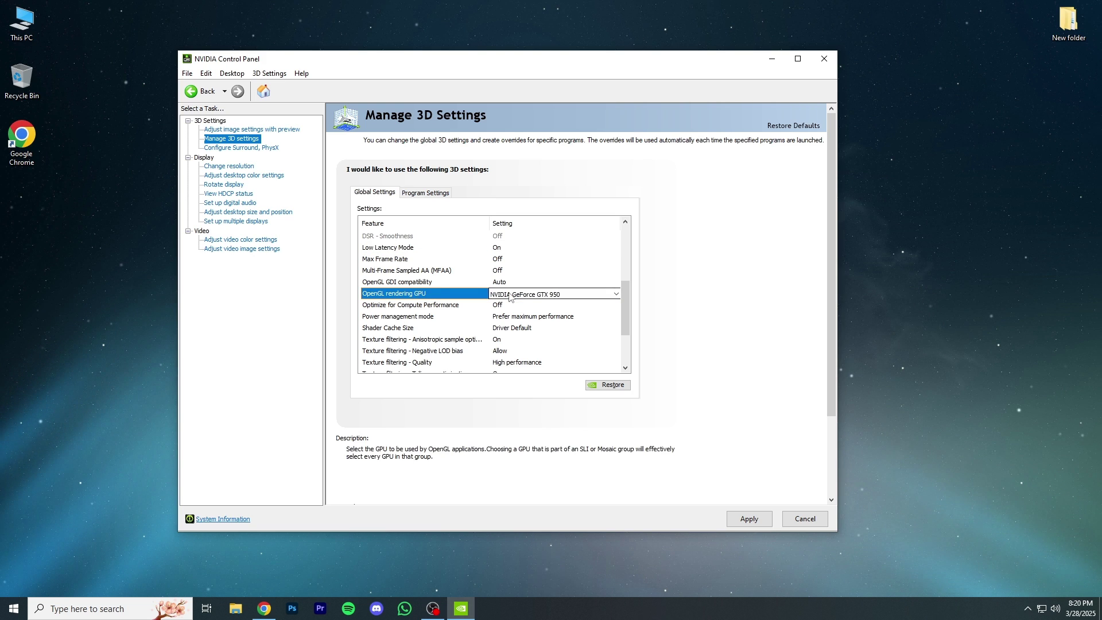
{"action": "left_click", "coordinate": [509, 295]}
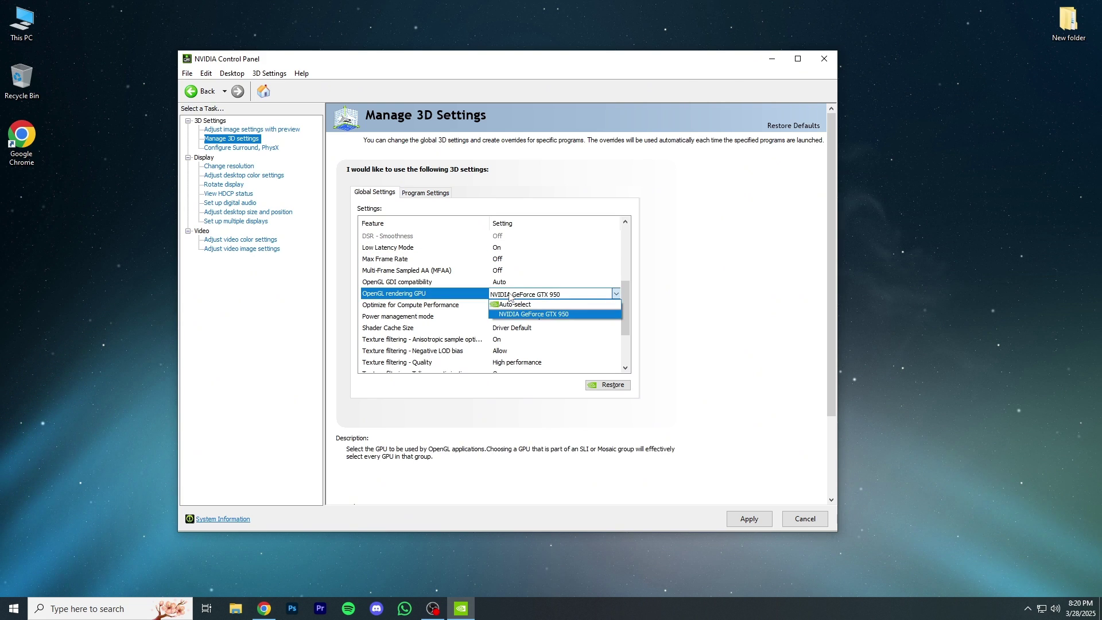
{"action": "left_click", "coordinate": [512, 314]}
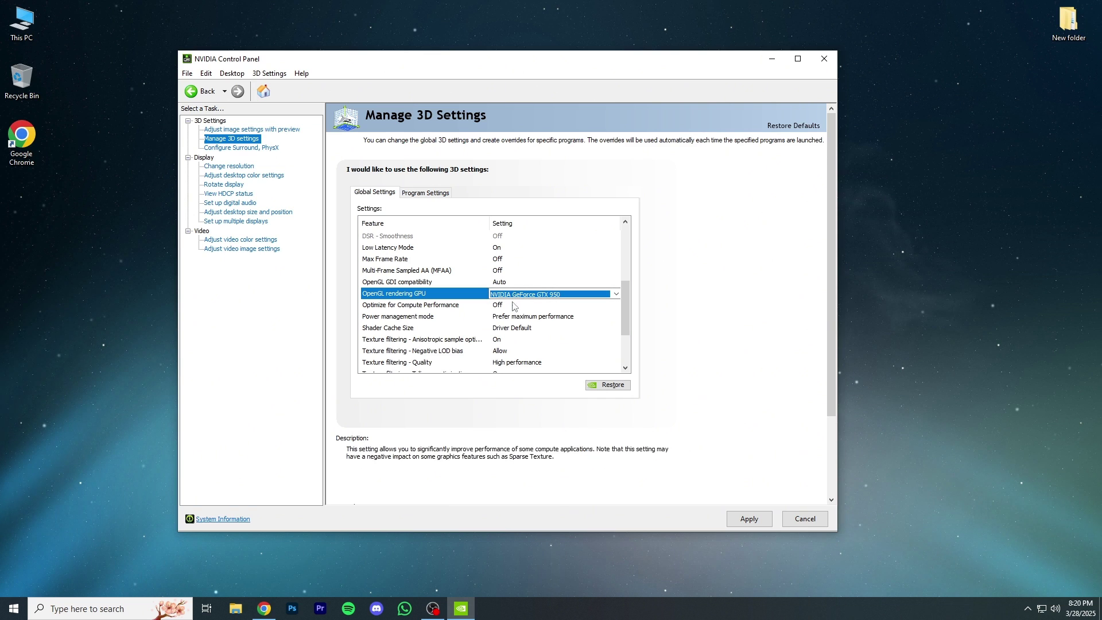
{"action": "left_click", "coordinate": [508, 316]}
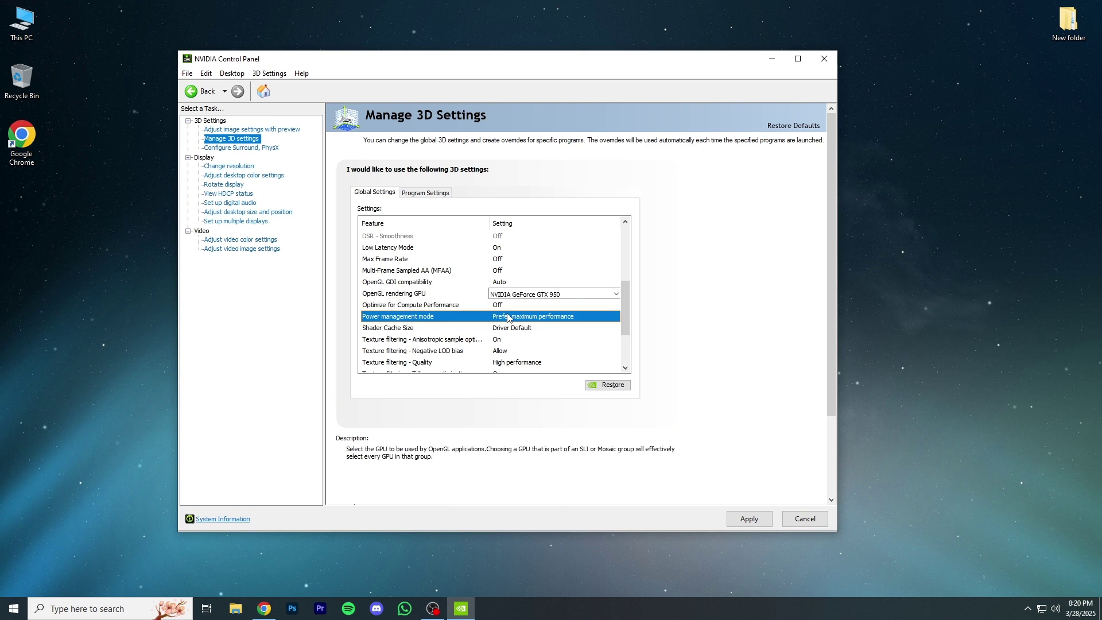
{"action": "left_click", "coordinate": [507, 317]}
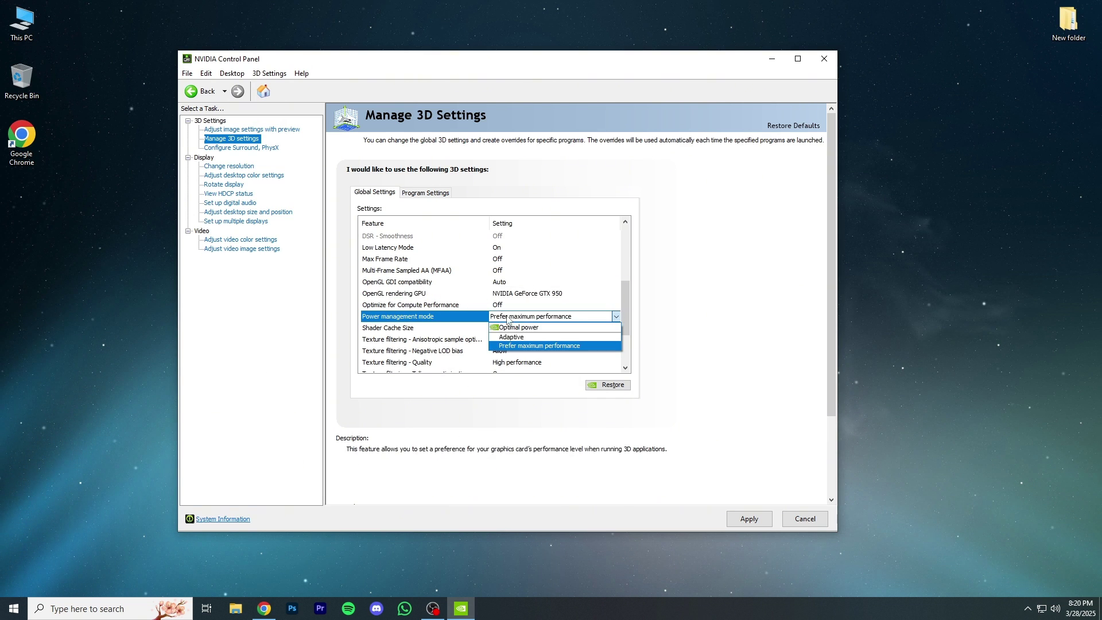
{"action": "left_click", "coordinate": [513, 349]}
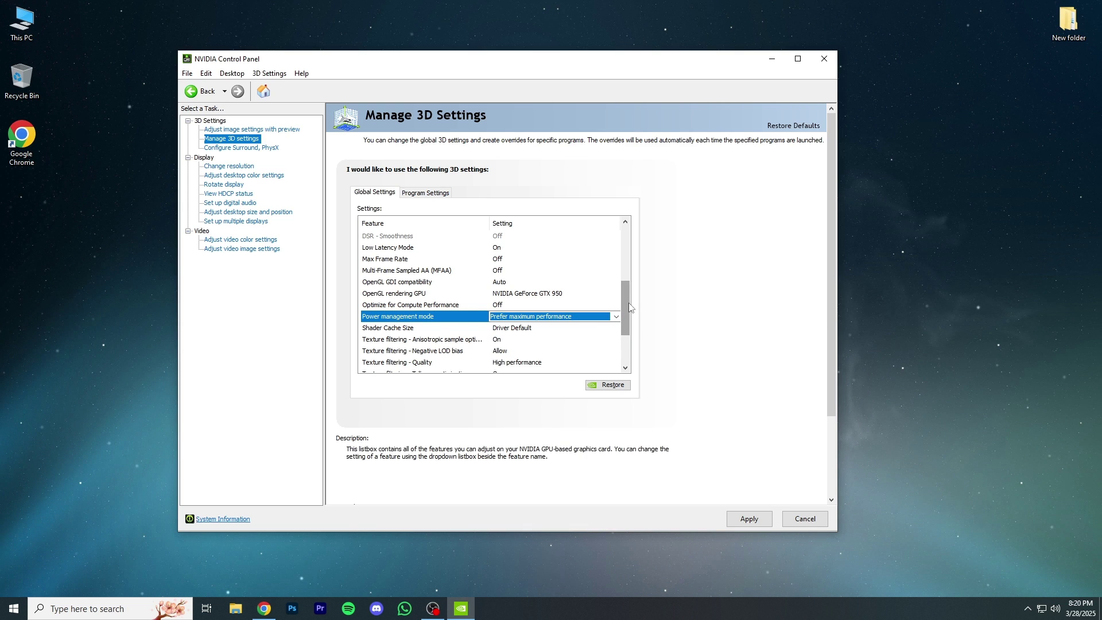
- Set Shader Cache Size to Unlimited in the global 3D settings
{"action": "scroll", "coordinate": [585, 295], "scroll_direction": "down", "scroll_amount": 2}
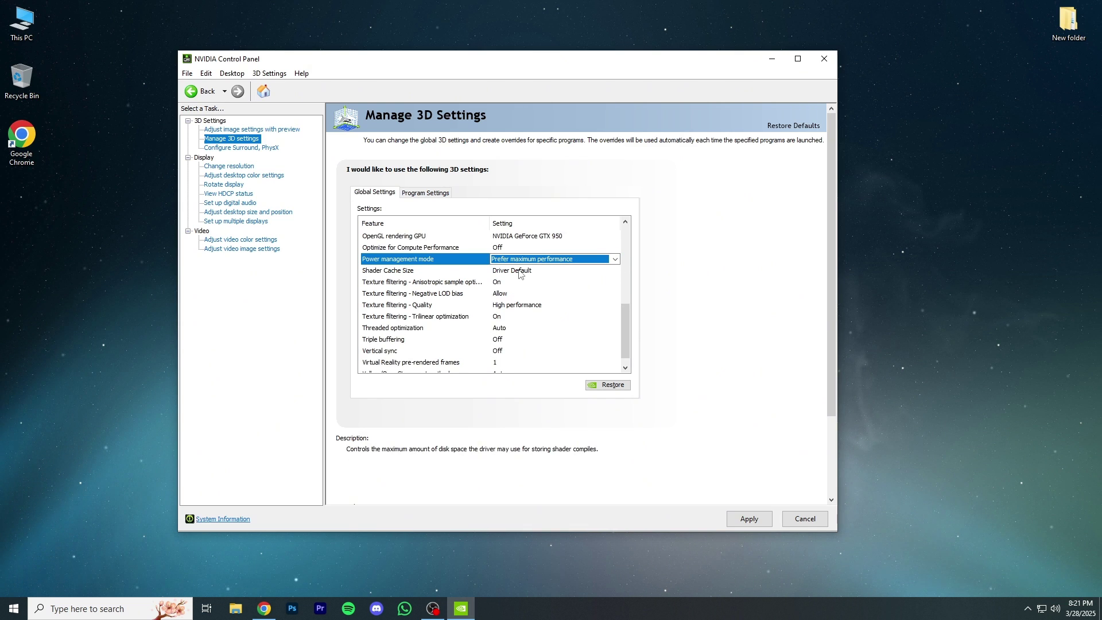
{"action": "left_click", "coordinate": [519, 272]}
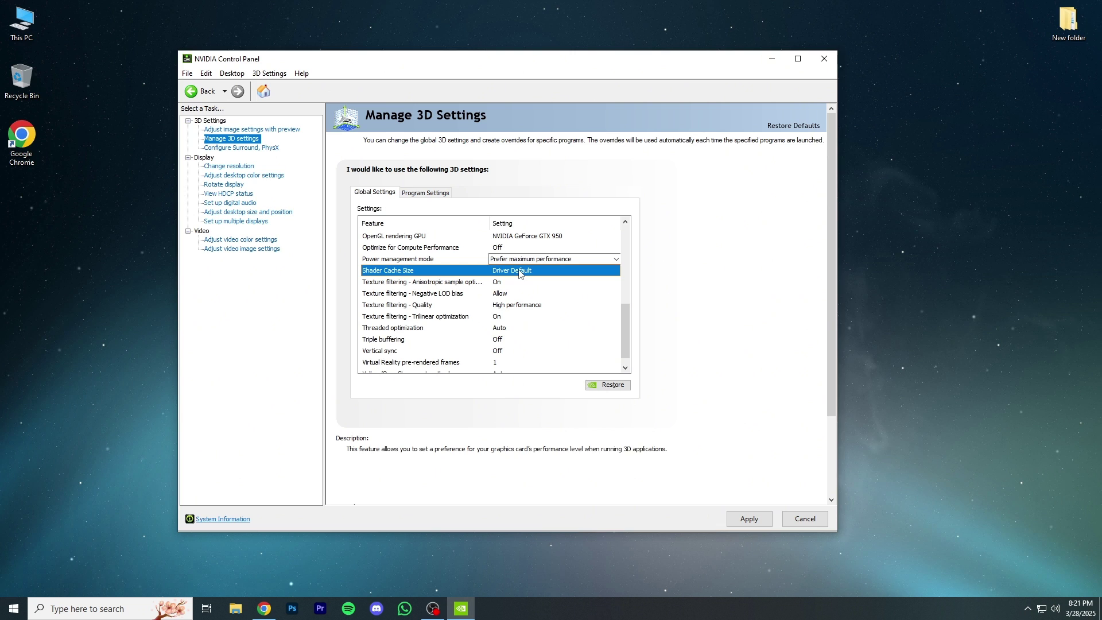
{"action": "left_click", "coordinate": [519, 273]}
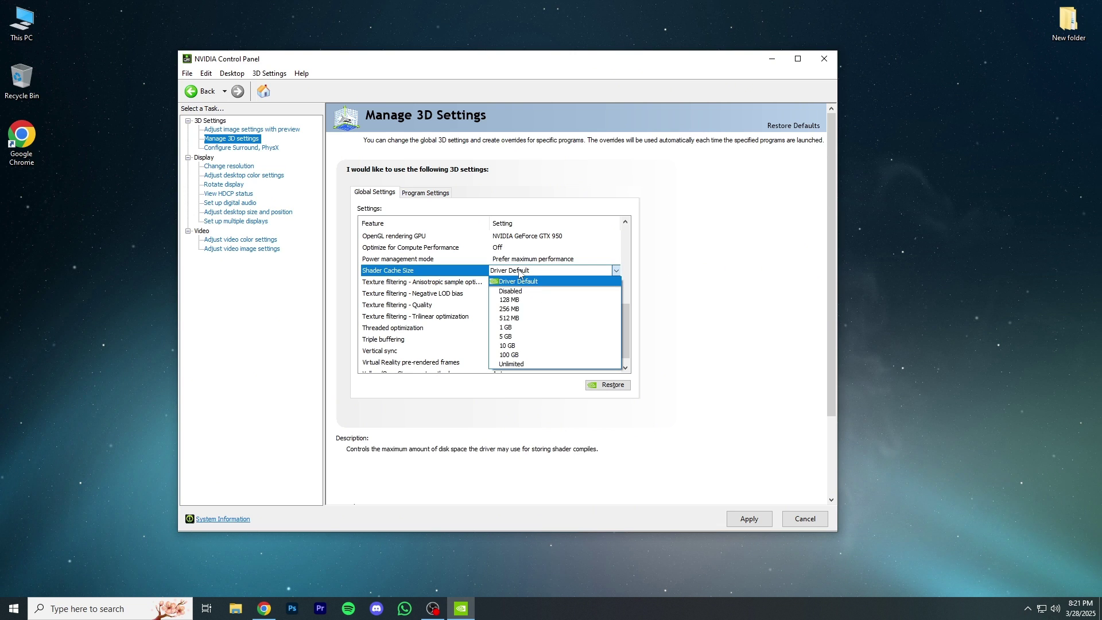
{"action": "left_click", "coordinate": [506, 365]}
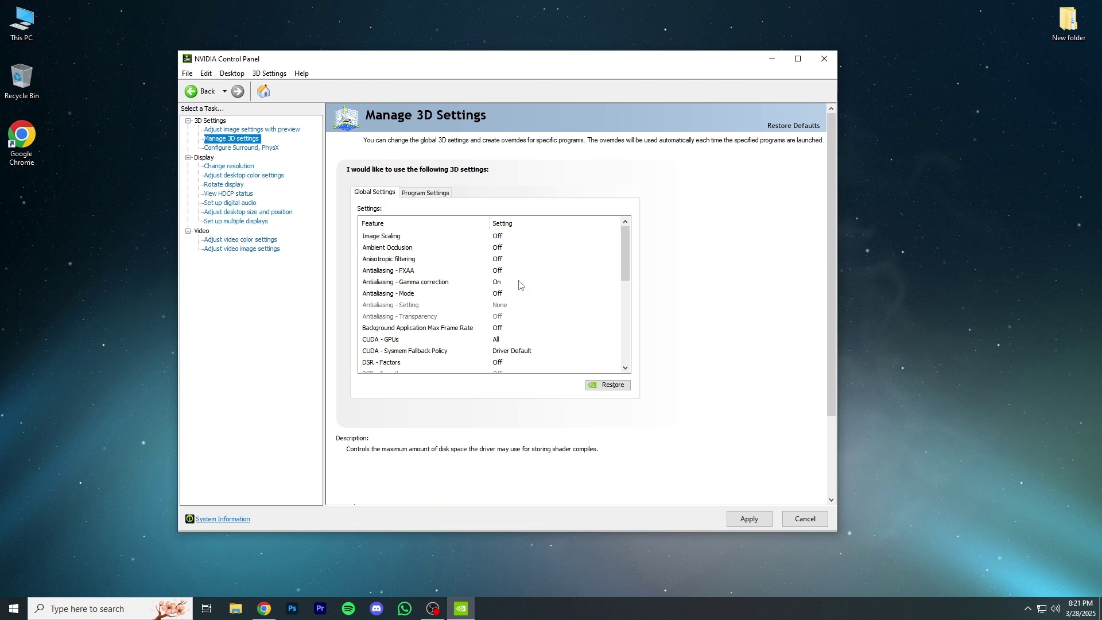
{"action": "left_click_drag", "start_coordinate": [624, 269], "coordinate": [624, 325]}
{"action": "left_click", "coordinate": [561, 328]}
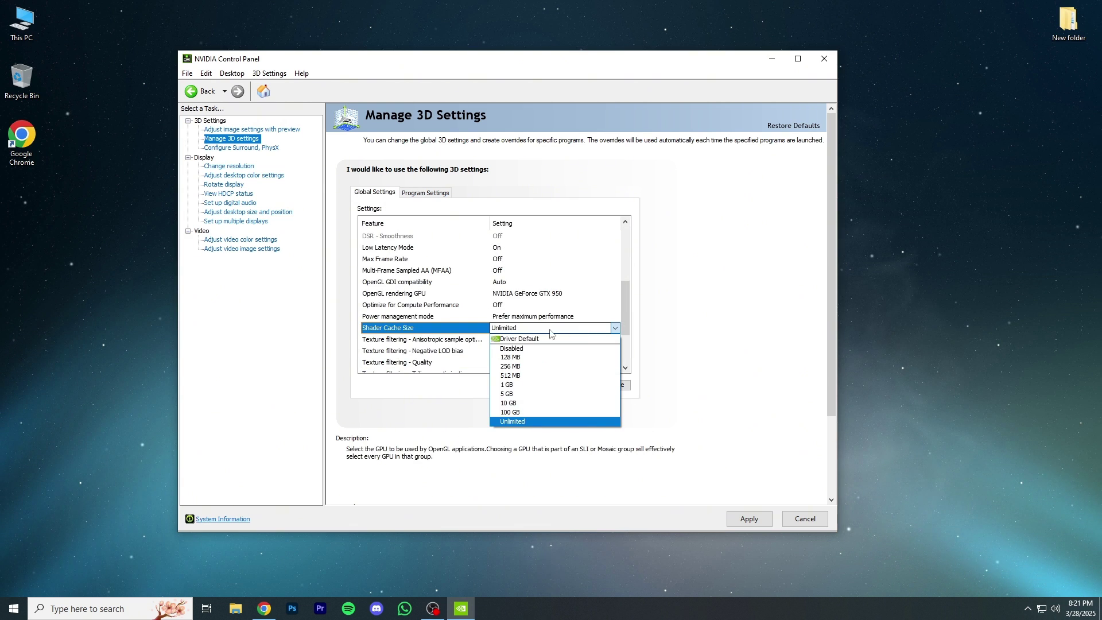
{"action": "left_click", "coordinate": [507, 330]}
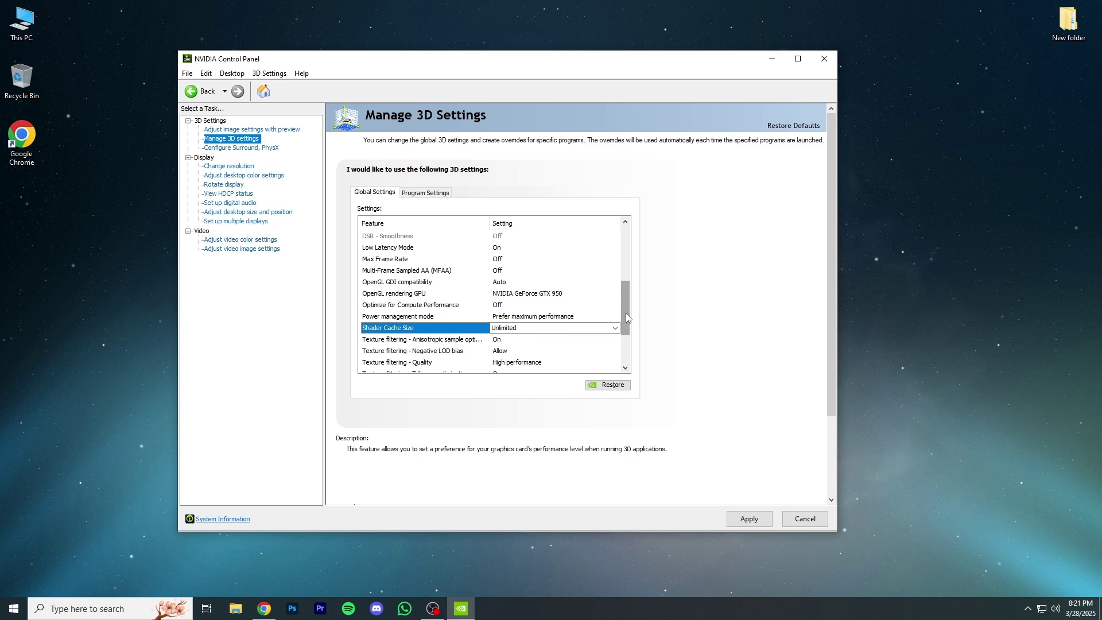
- Set Texture filtering - Quality to High performance in the global 3D settings
{"action": "left_click_drag", "start_coordinate": [625, 312], "coordinate": [623, 339]}
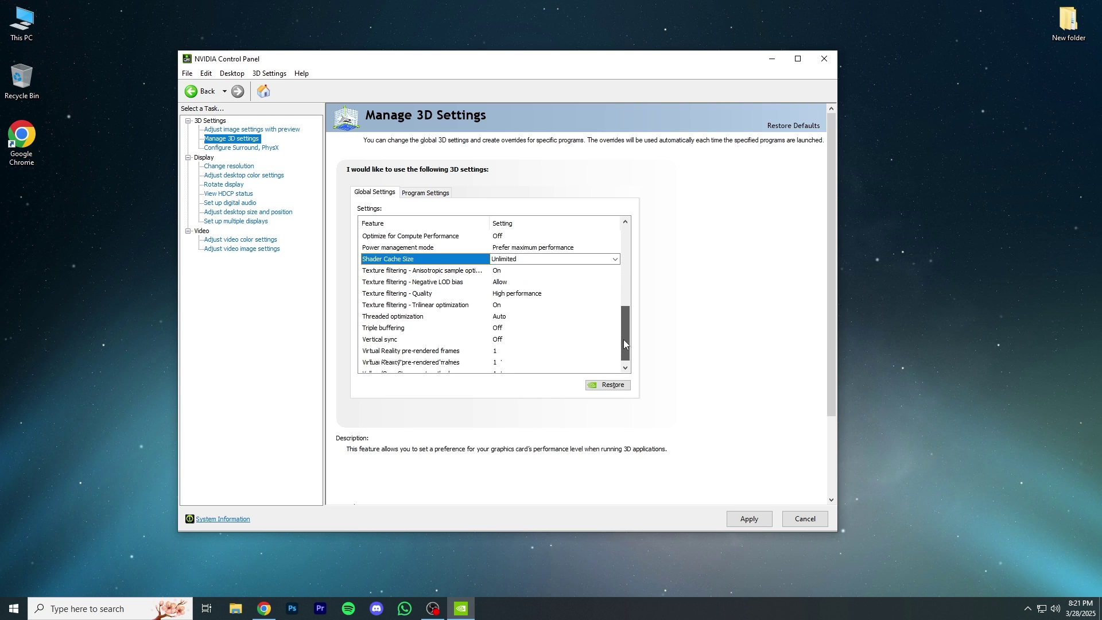
{"action": "left_click", "coordinate": [512, 295]}
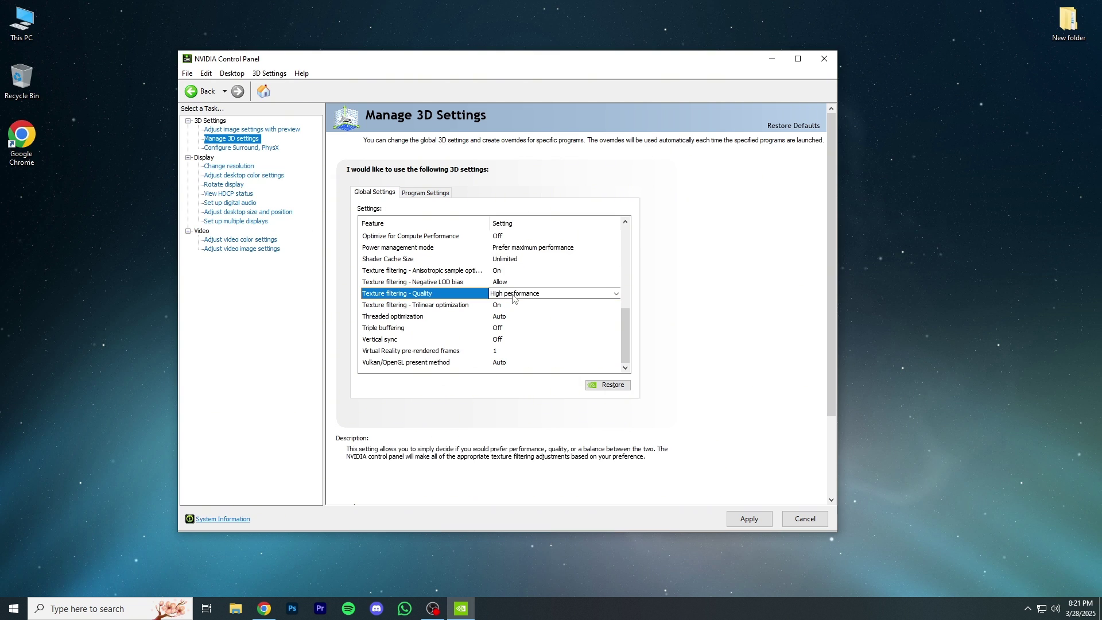
{"action": "left_click", "coordinate": [512, 295]}
{"action": "left_click", "coordinate": [611, 332]}
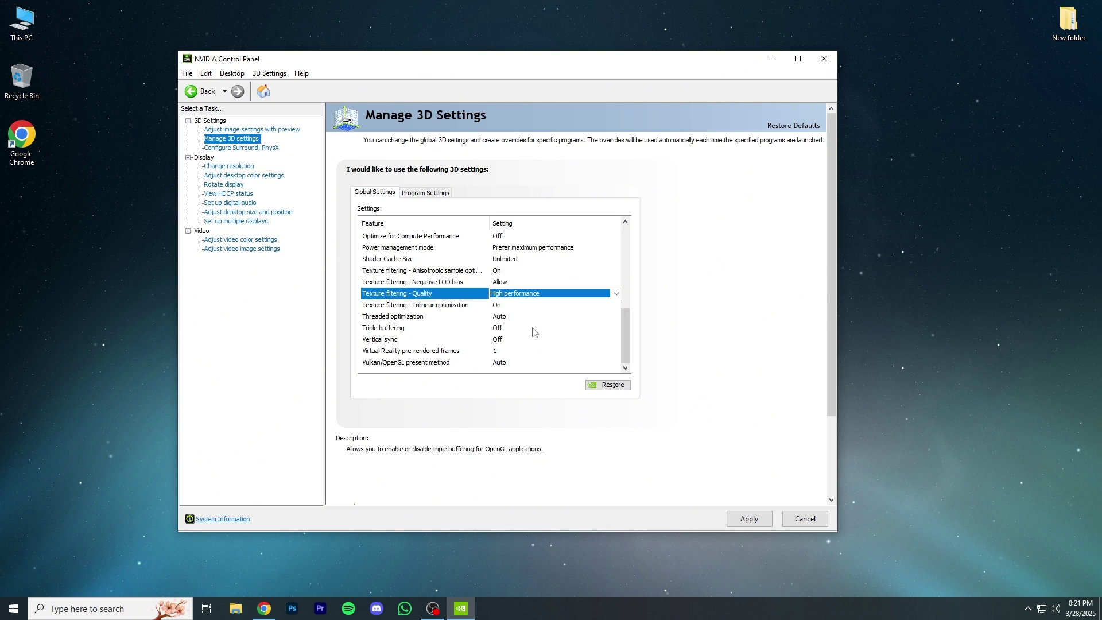
- Open the Surround and PhysX configuration, applying the changed 3D settings
{"action": "left_click_drag", "start_coordinate": [625, 338], "coordinate": [623, 229]}
{"action": "left_click", "coordinate": [231, 148]}
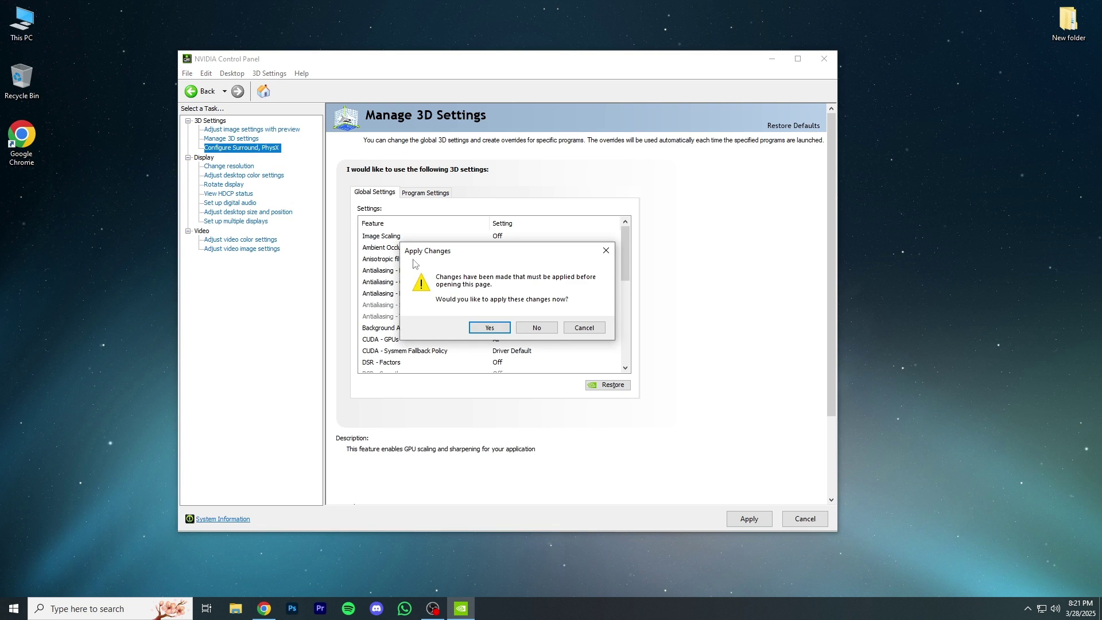
{"action": "left_click", "coordinate": [482, 328]}
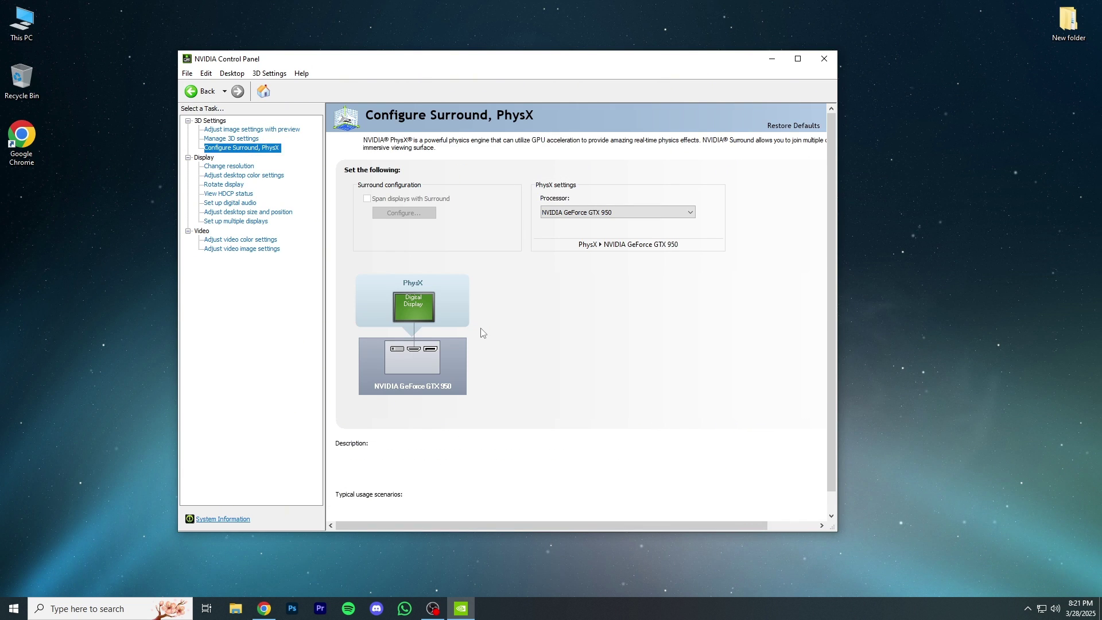
- Set the PhysX processor to NVIDIA GeForce GTX 950
{"action": "left_click", "coordinate": [555, 213]}
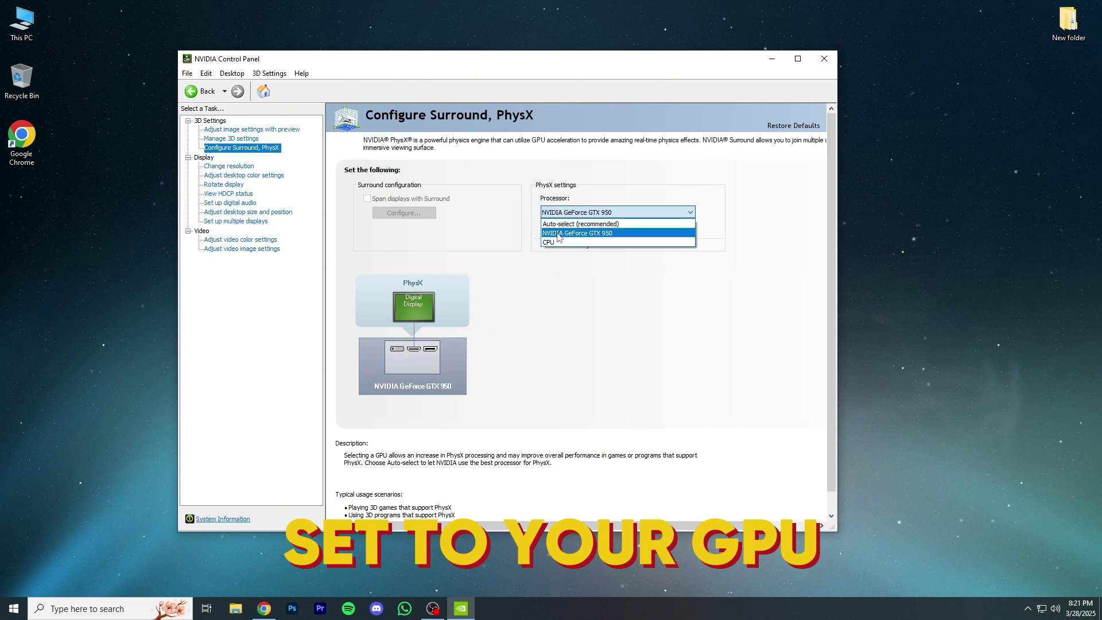
{"action": "left_click", "coordinate": [558, 236]}
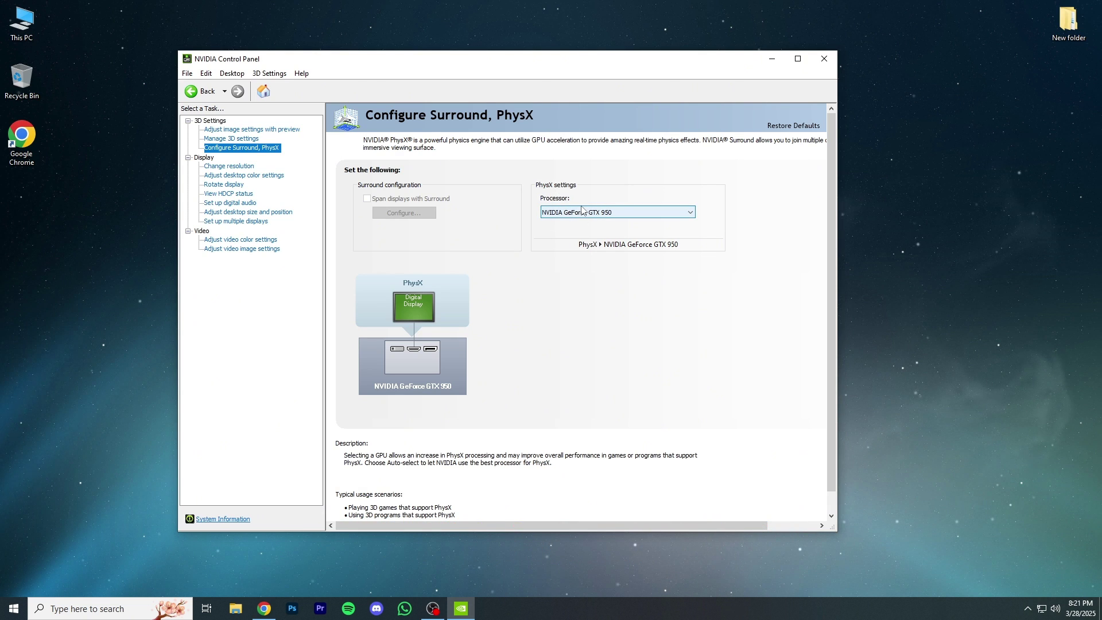
{"action": "left_click", "coordinate": [581, 211]}
{"action": "left_click", "coordinate": [569, 235]}
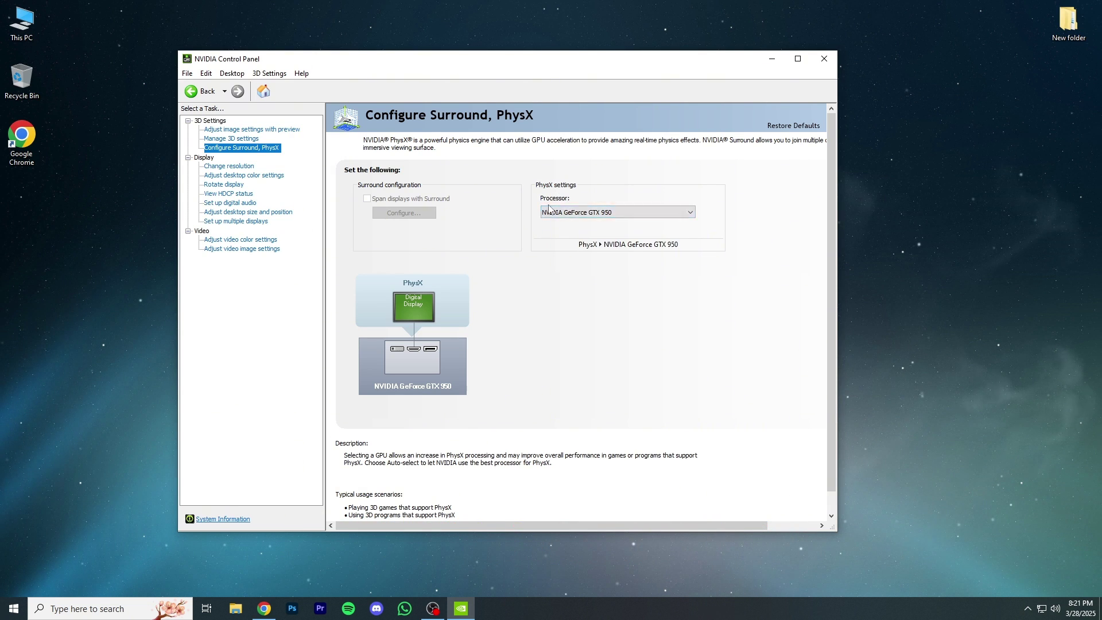
{"action": "left_click", "coordinate": [610, 216]}
{"action": "left_click", "coordinate": [603, 218]}
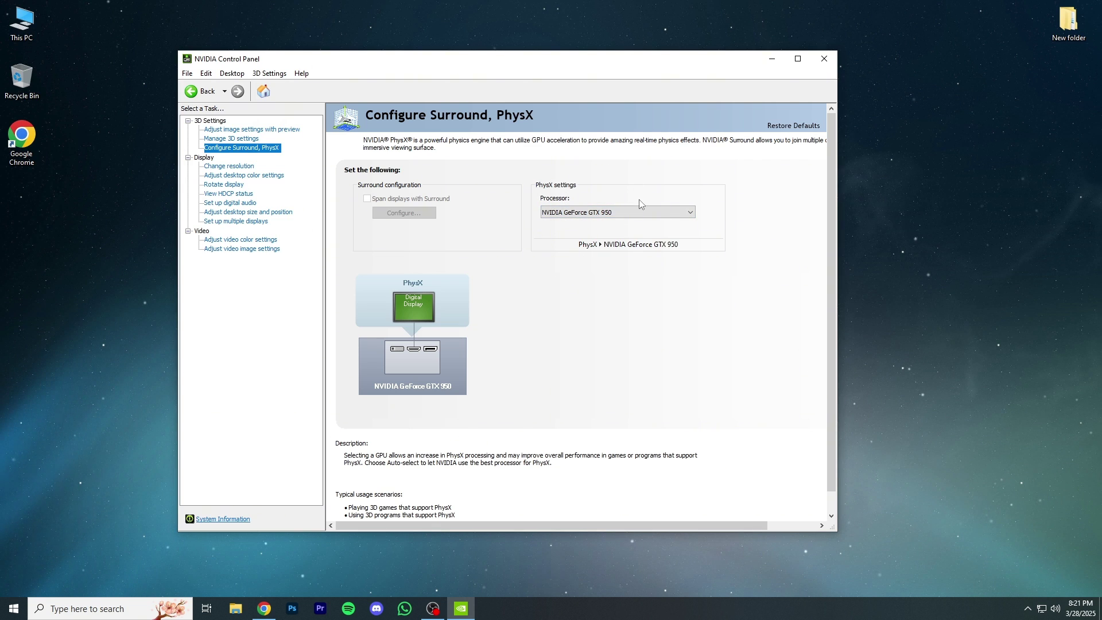
- Select the NVIDIA color settings for the display under the resolution settings and apply the change
{"action": "left_click", "coordinate": [236, 166]}
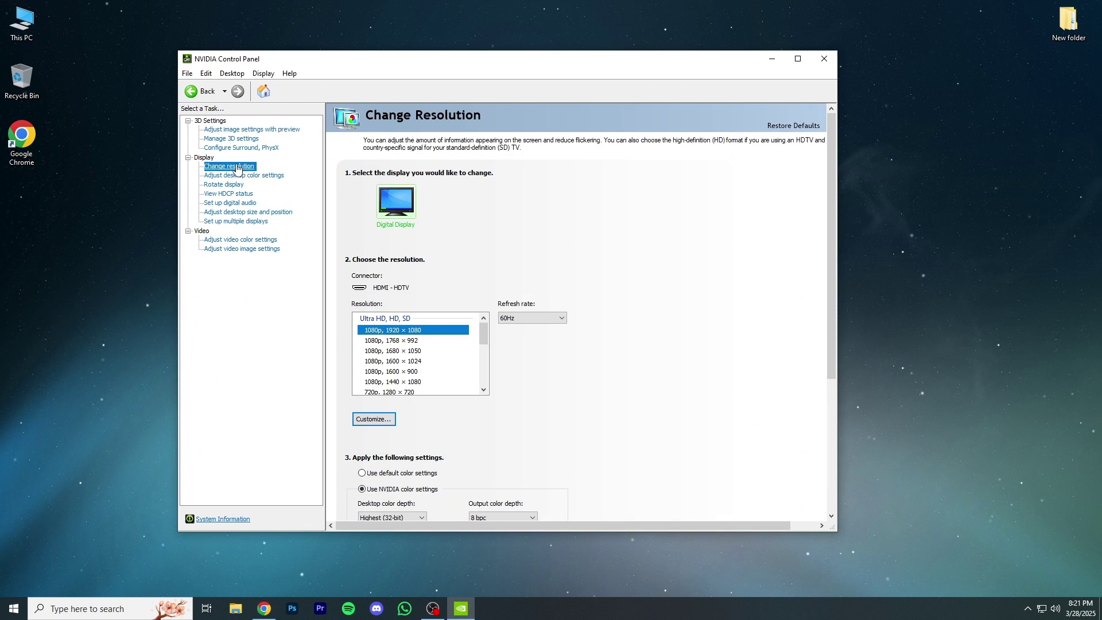
{"action": "scroll", "coordinate": [626, 393], "scroll_direction": "down", "scroll_amount": 3}
{"action": "left_click", "coordinate": [361, 387]}
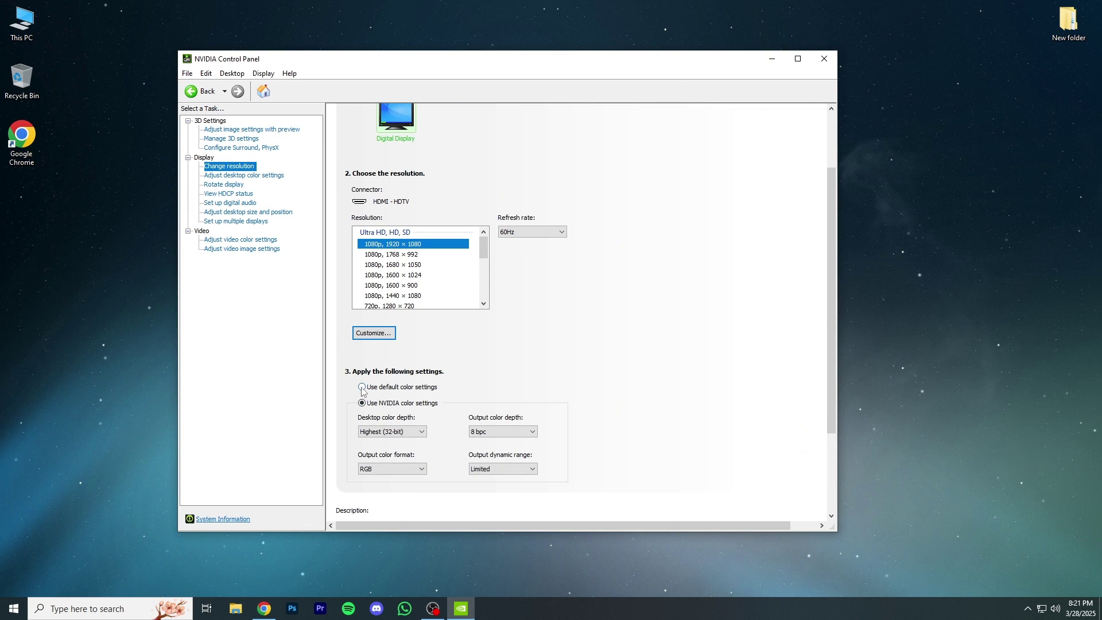
{"action": "left_click", "coordinate": [362, 403]}
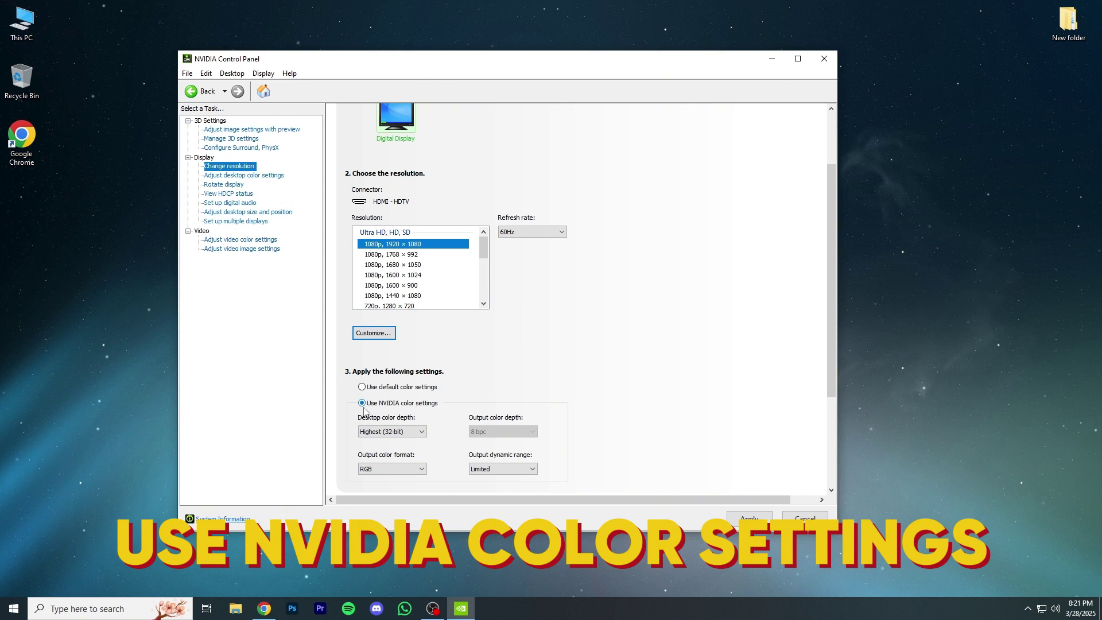
{"action": "left_click", "coordinate": [738, 509]}
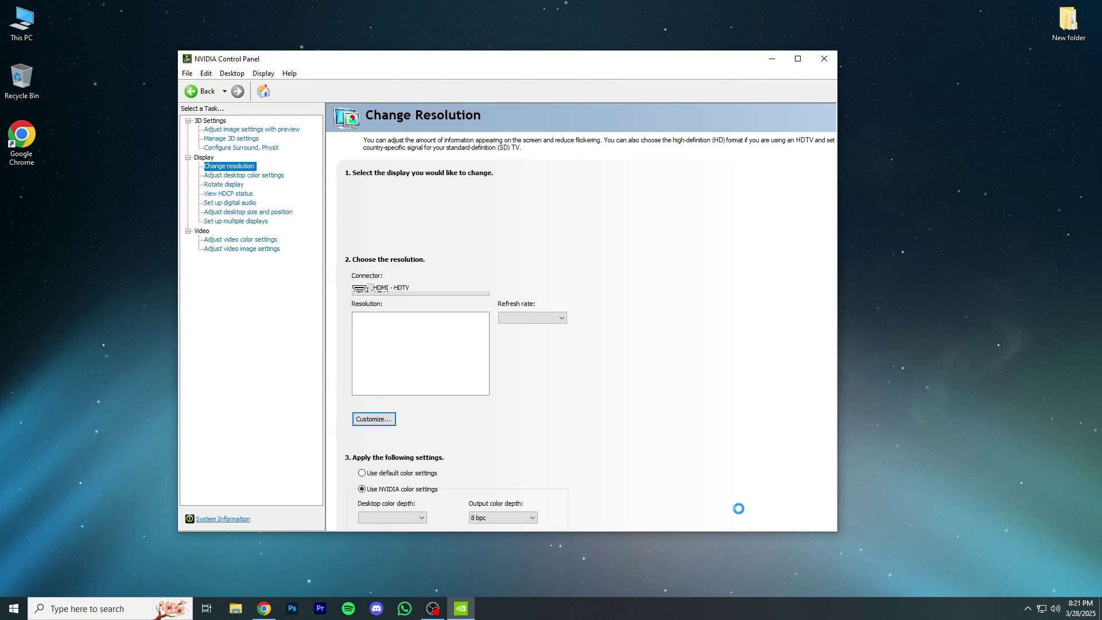
- Set Digital vibrance to 70% in the desktop color settings and apply it
{"action": "left_click", "coordinate": [244, 176]}
{"action": "left_click_drag", "start_coordinate": [499, 430], "coordinate": [525, 431]}
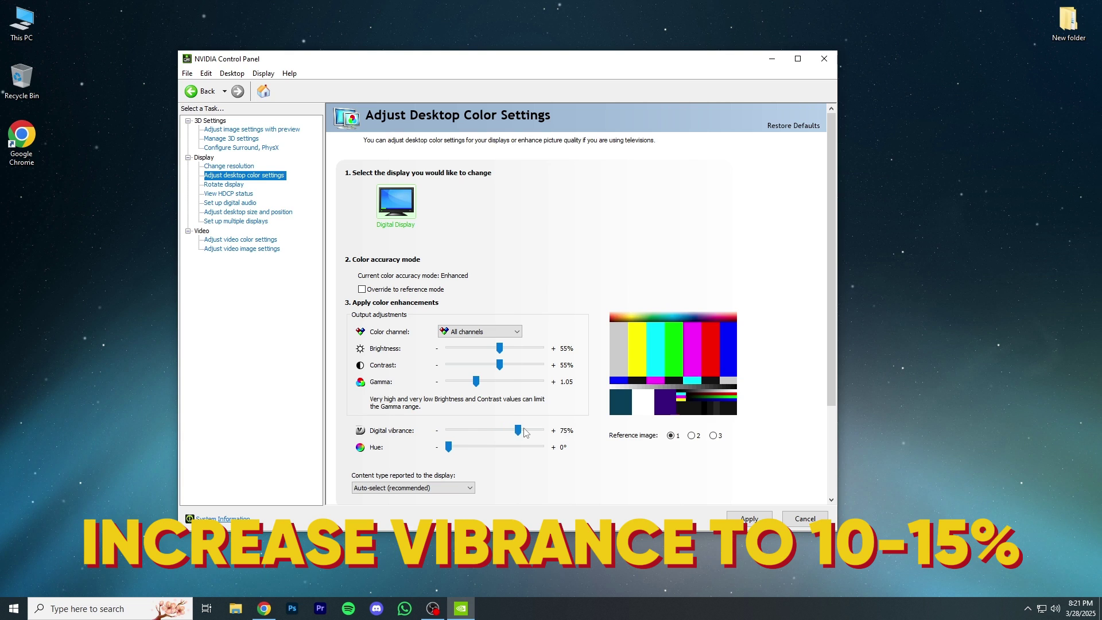
{"action": "scroll", "coordinate": [525, 431], "scroll_direction": "down", "scroll_amount": 5}
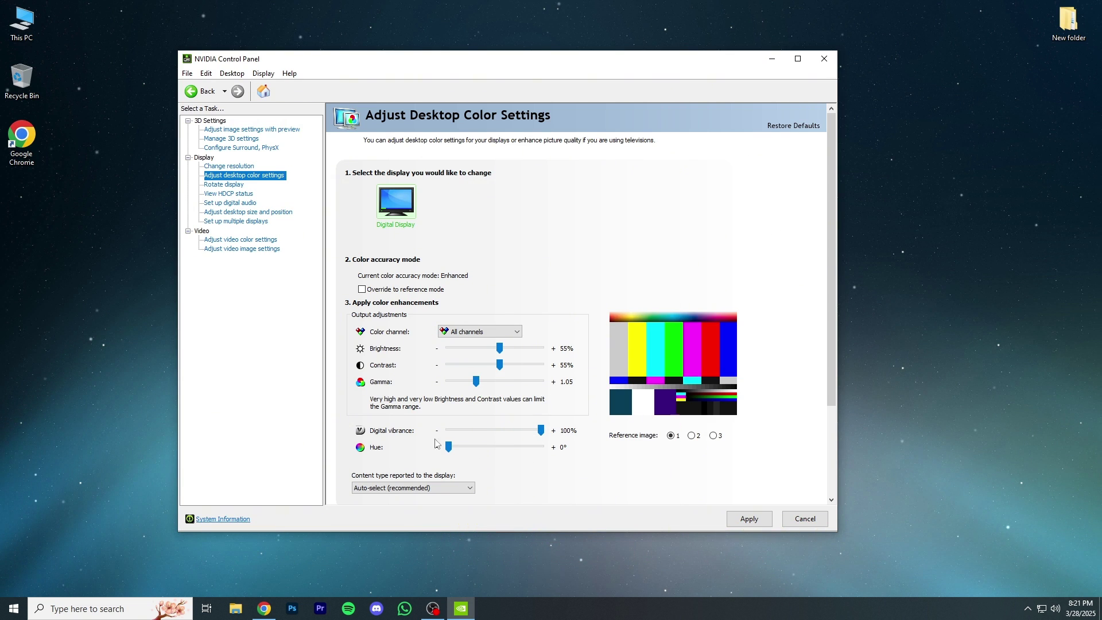
{"action": "left_click_drag", "start_coordinate": [540, 430], "coordinate": [513, 437]}
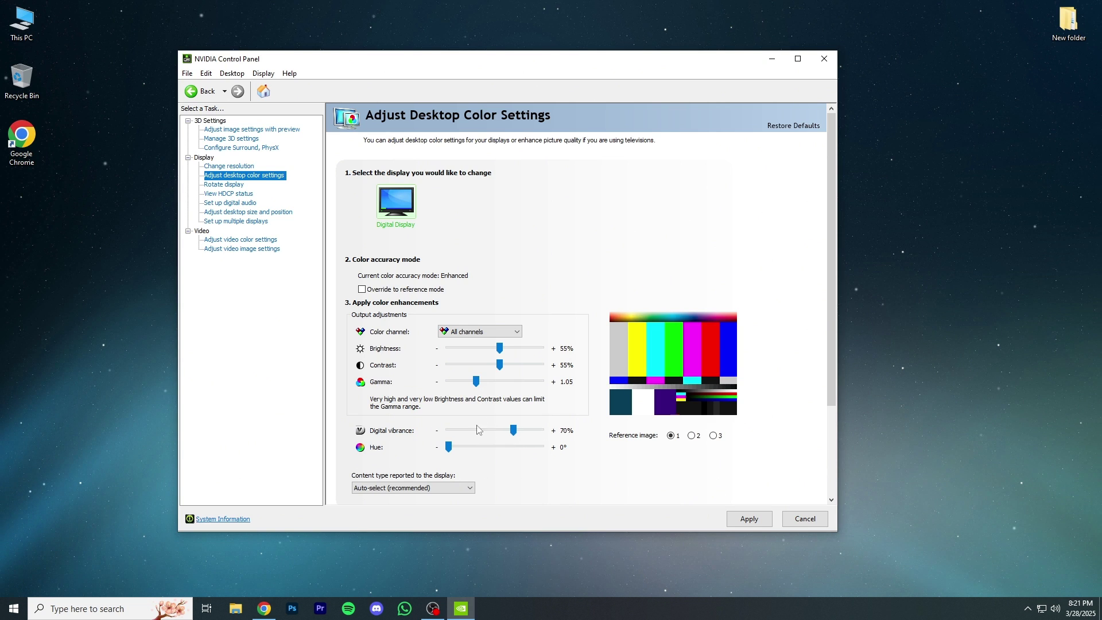
{"action": "left_click", "coordinate": [746, 518]}
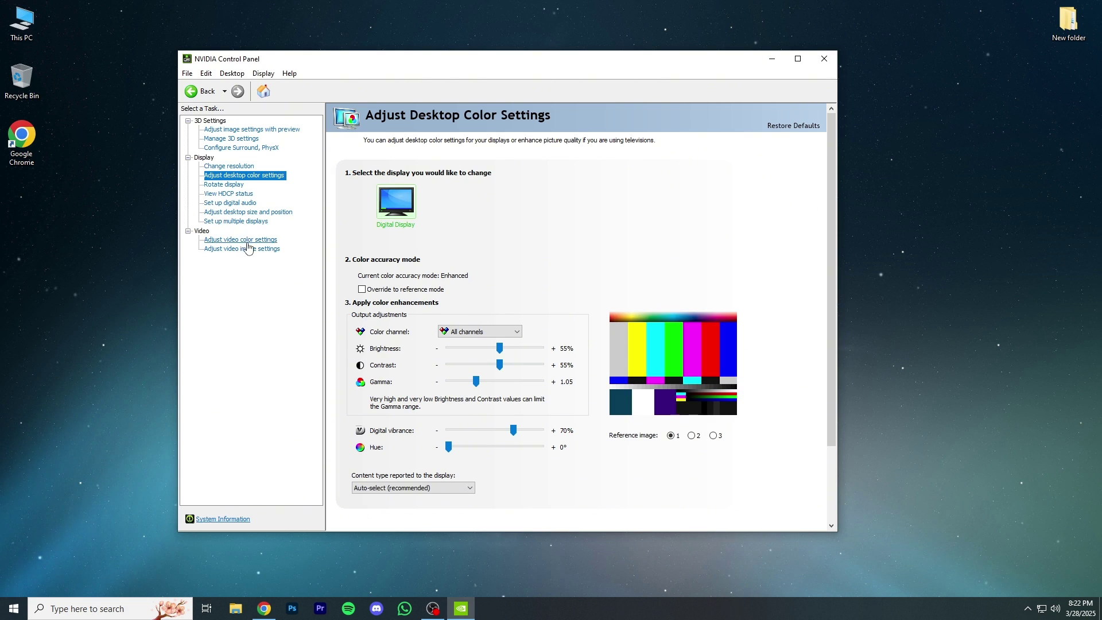
{"action": "left_click", "coordinate": [223, 185]}
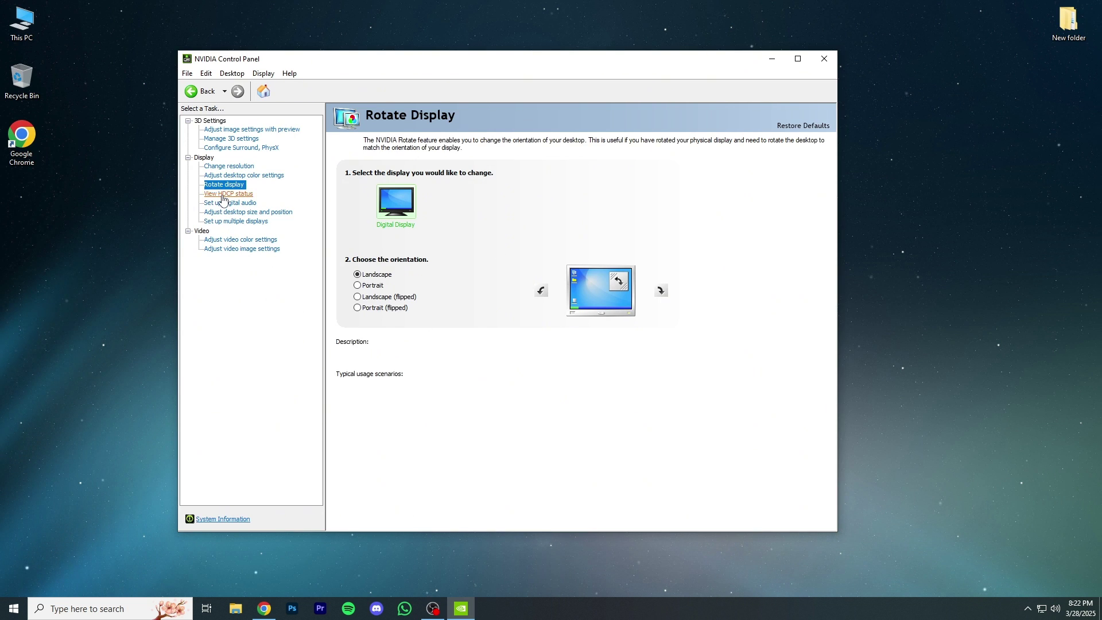
{"action": "left_click", "coordinate": [222, 195]}
{"action": "left_click", "coordinate": [224, 203]}
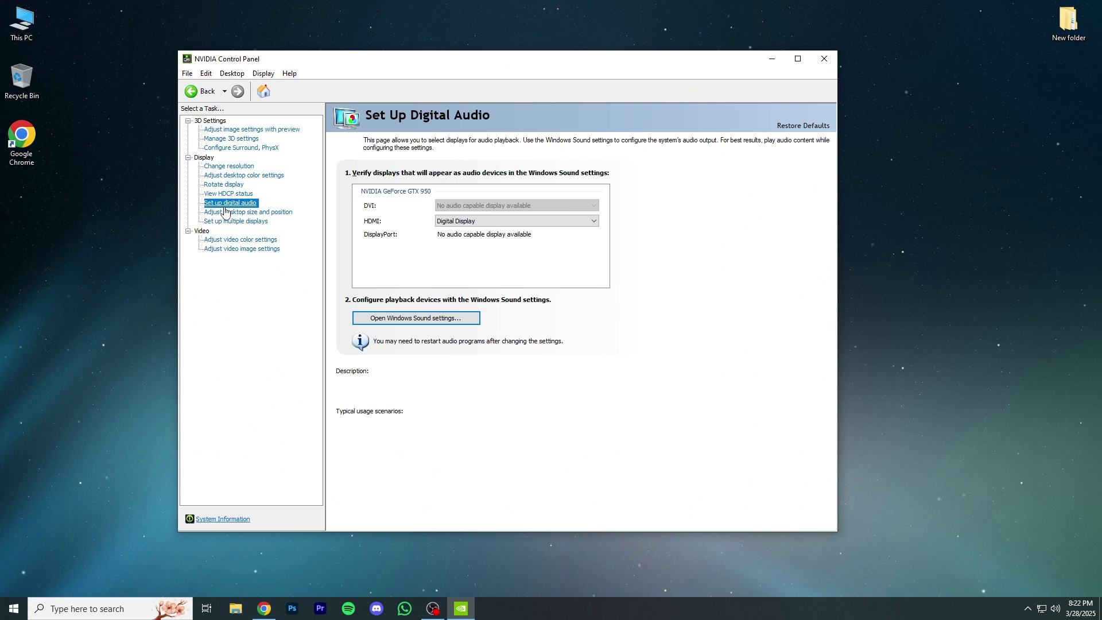
{"action": "left_click", "coordinate": [225, 211]}
{"action": "left_click", "coordinate": [226, 222]}
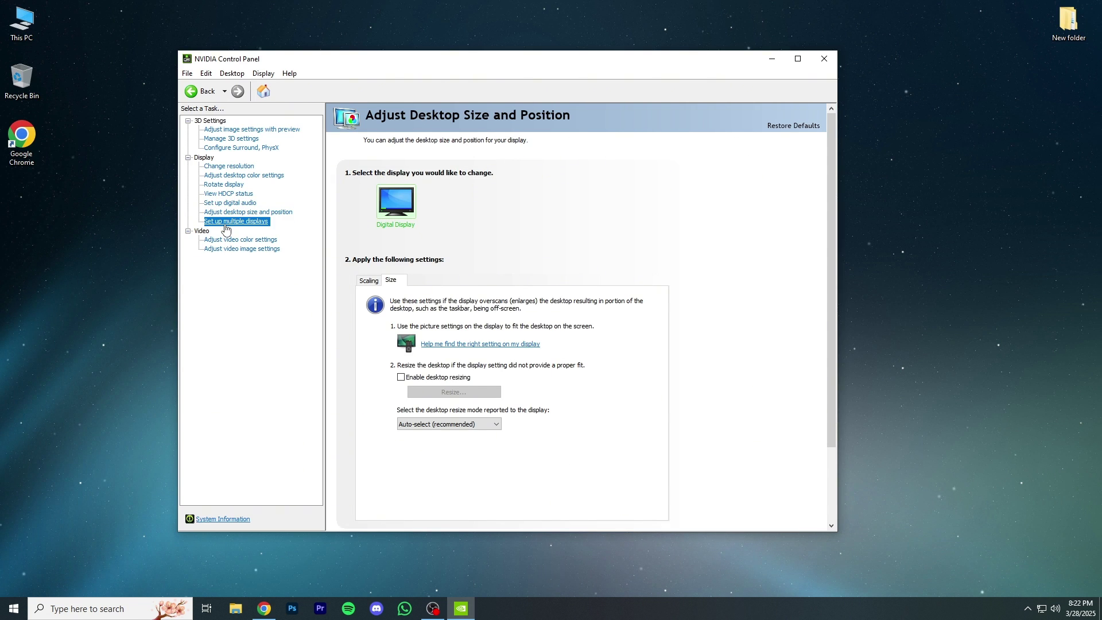
- Set the video color adjustments to be made with the NVIDIA settings and apply the change
{"action": "left_click", "coordinate": [230, 240]}
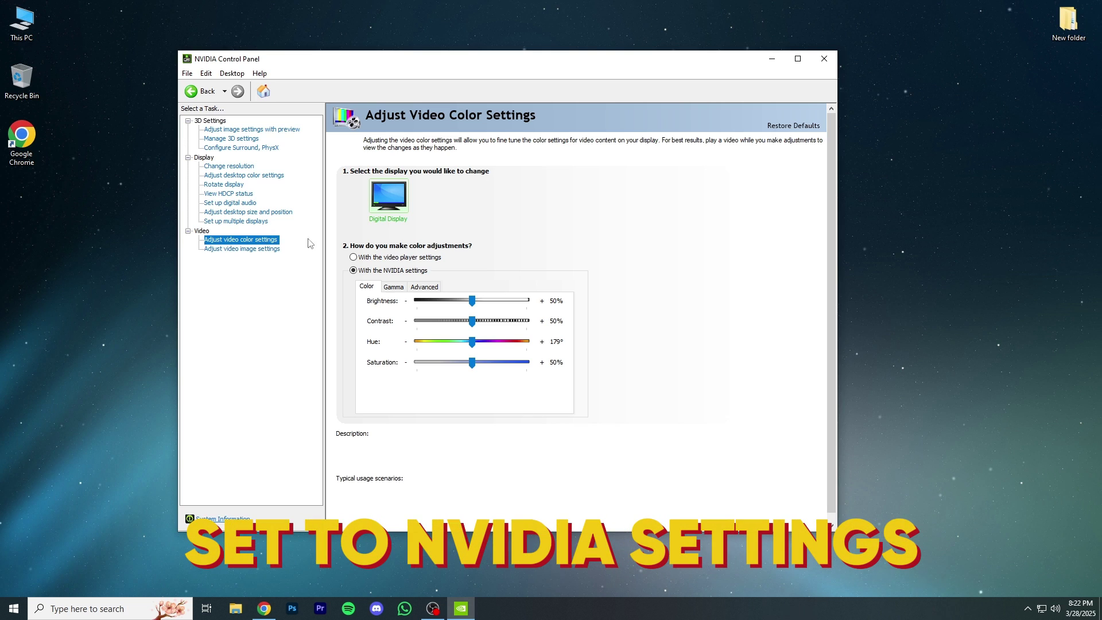
{"action": "left_click", "coordinate": [353, 257]}
{"action": "left_click", "coordinate": [353, 271]}
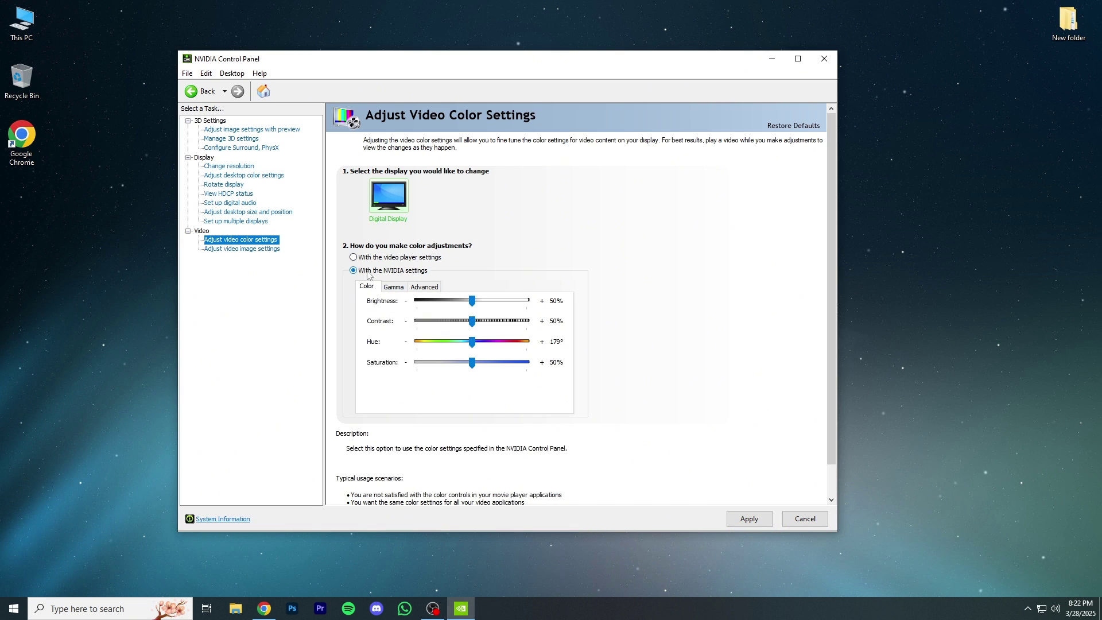
{"action": "left_click", "coordinate": [746, 513]}
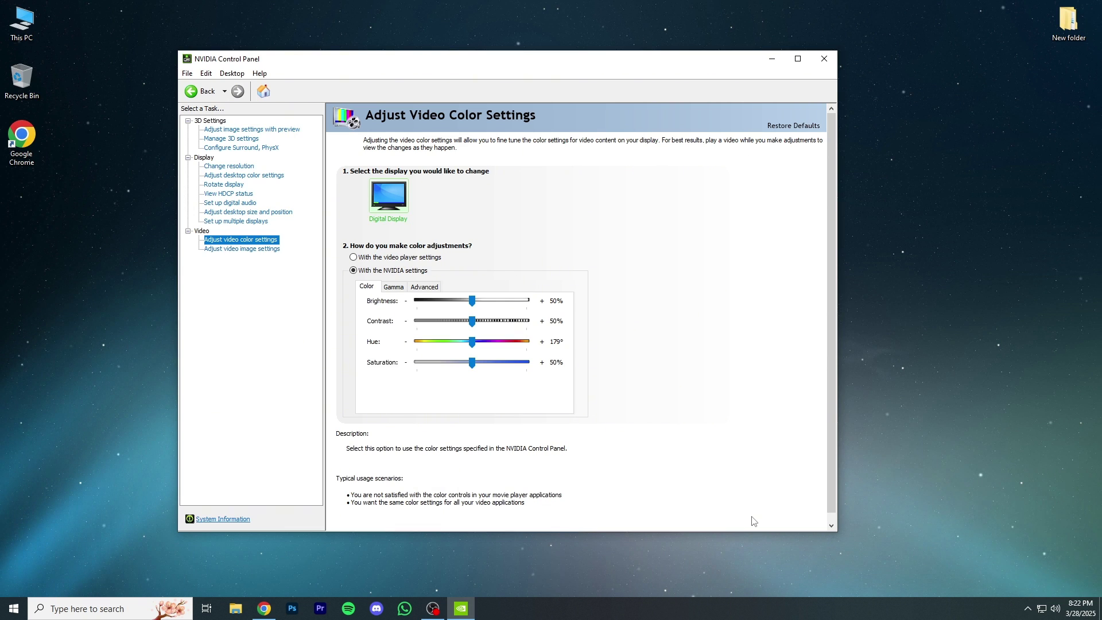
- Set video edge enhancement and noise reduction to the NVIDIA setting at 0%, apply, and close the NVIDIA Control Panel
{"action": "left_click", "coordinate": [246, 249]}
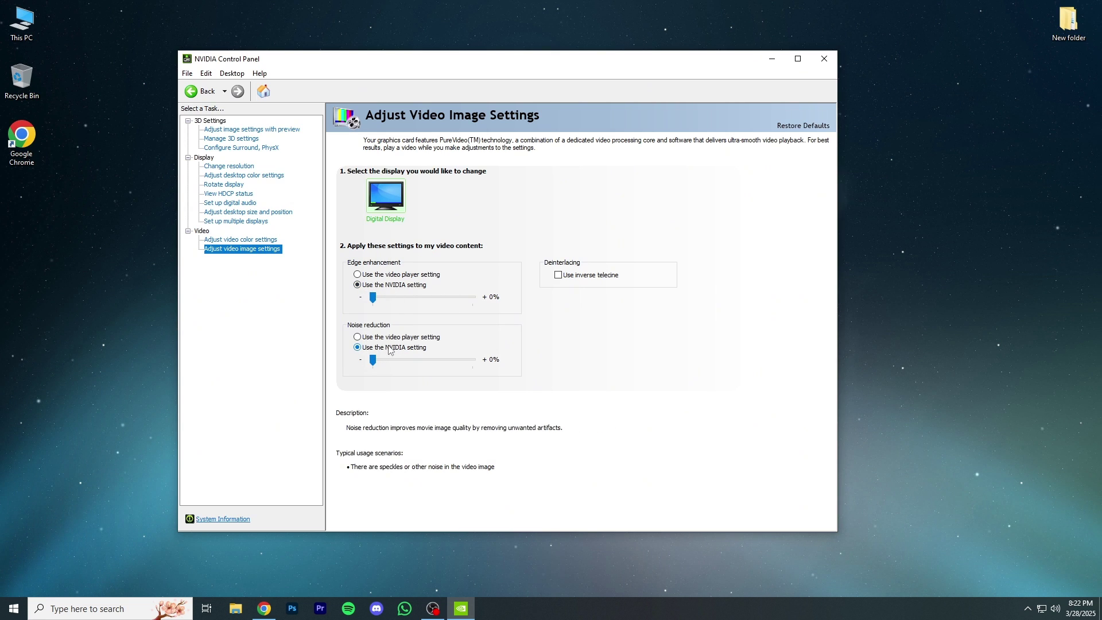
{"action": "left_click_drag", "start_coordinate": [373, 297], "coordinate": [449, 298]}
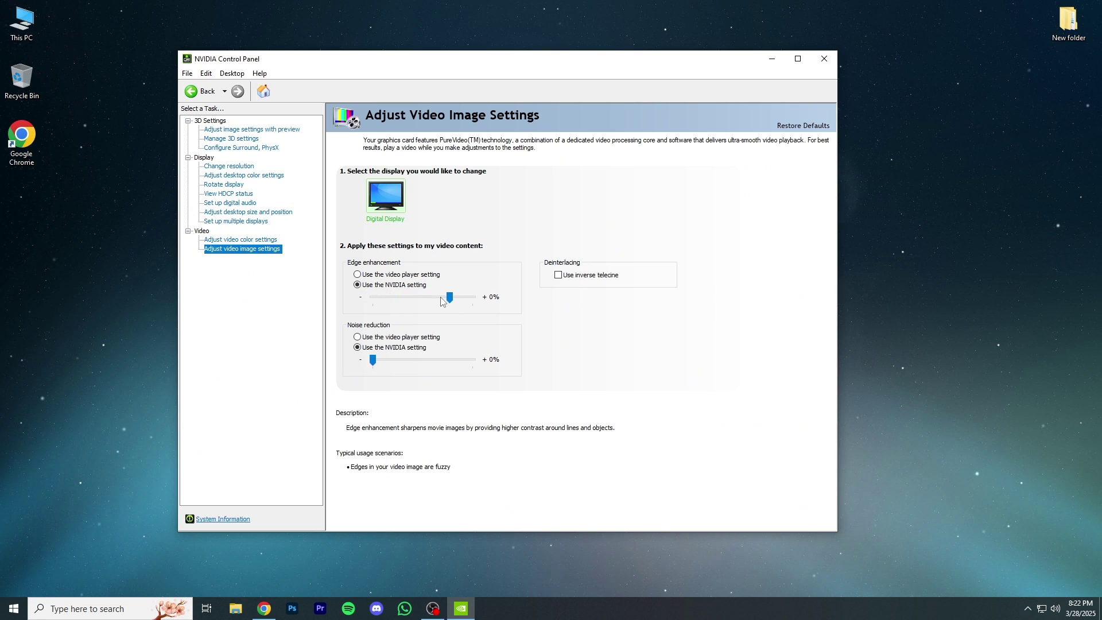
{"action": "left_click", "coordinate": [386, 298]}
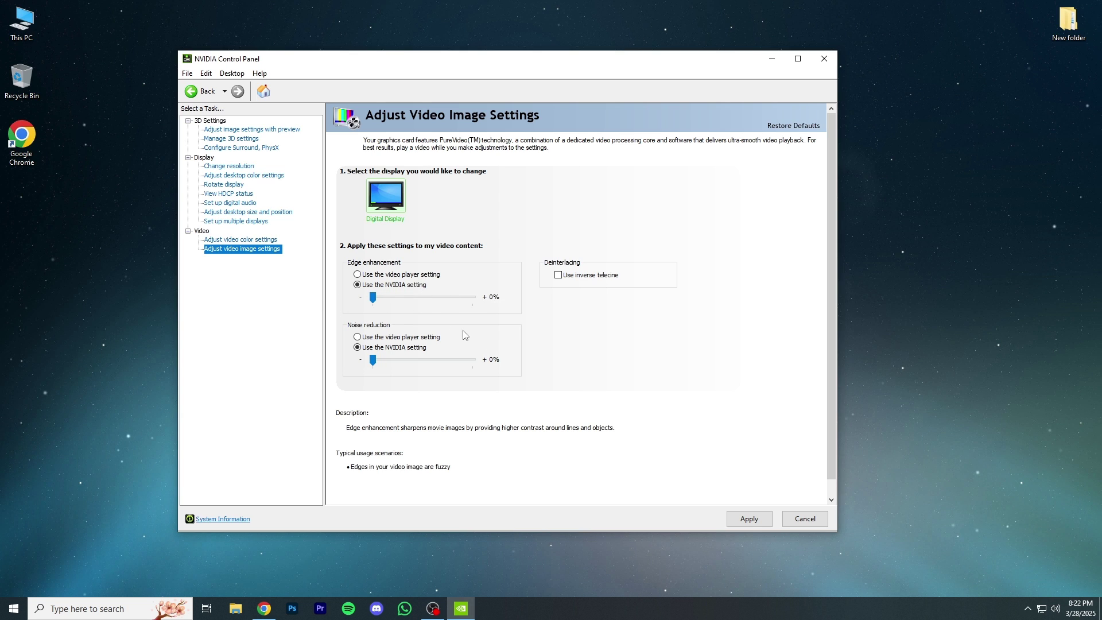
{"action": "mouse_move", "coordinate": [376, 363]}
{"action": "left_mouse_down"}
{"action": "mouse_move", "coordinate": [455, 362]}
{"action": "mouse_move", "coordinate": [356, 367]}
{"action": "left_mouse_up"}
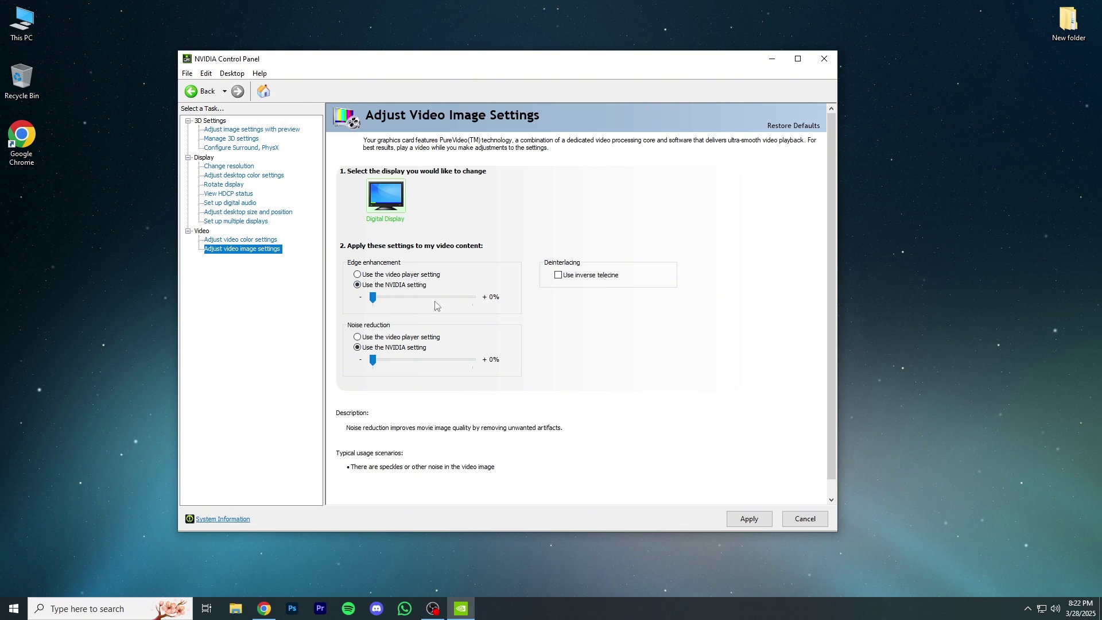
{"action": "left_click", "coordinate": [564, 279]}
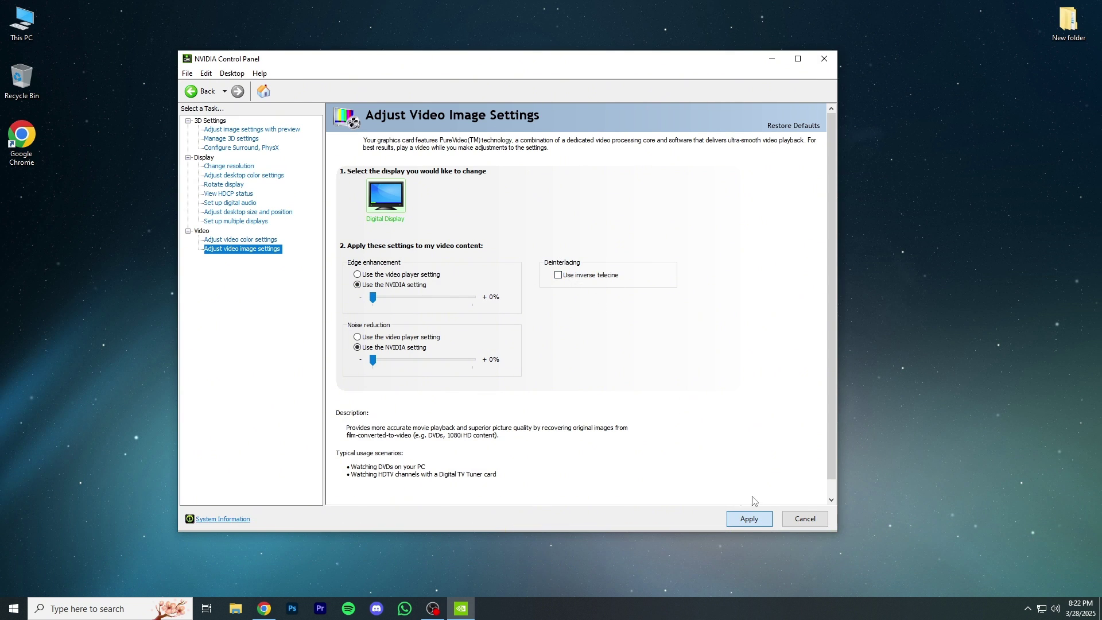
{"action": "left_click", "coordinate": [747, 517]}
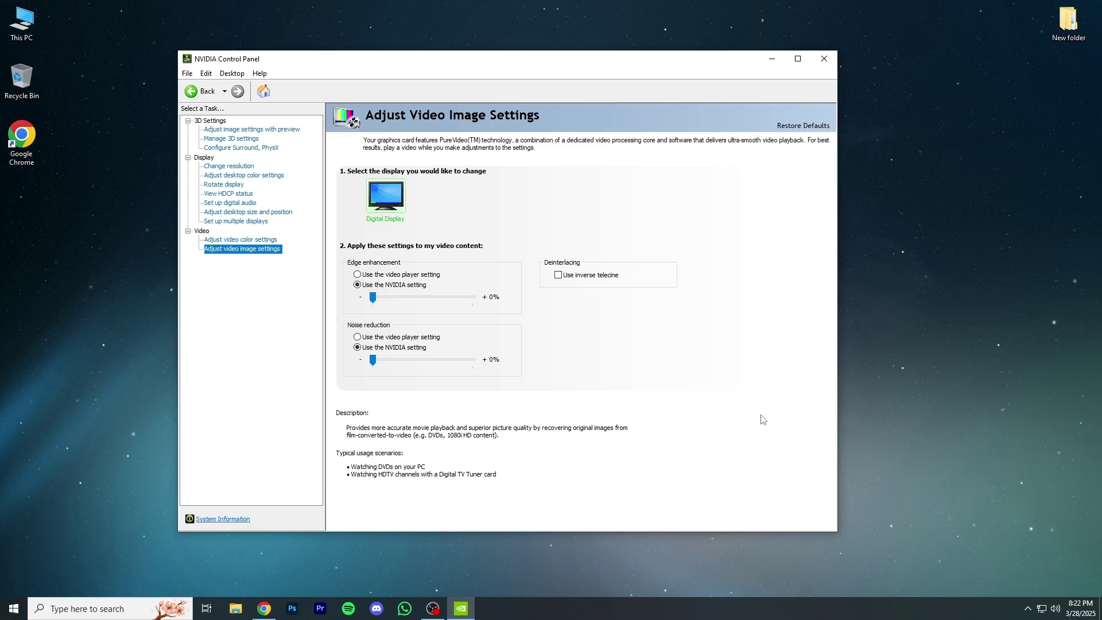
{"action": "left_click", "coordinate": [826, 61]}
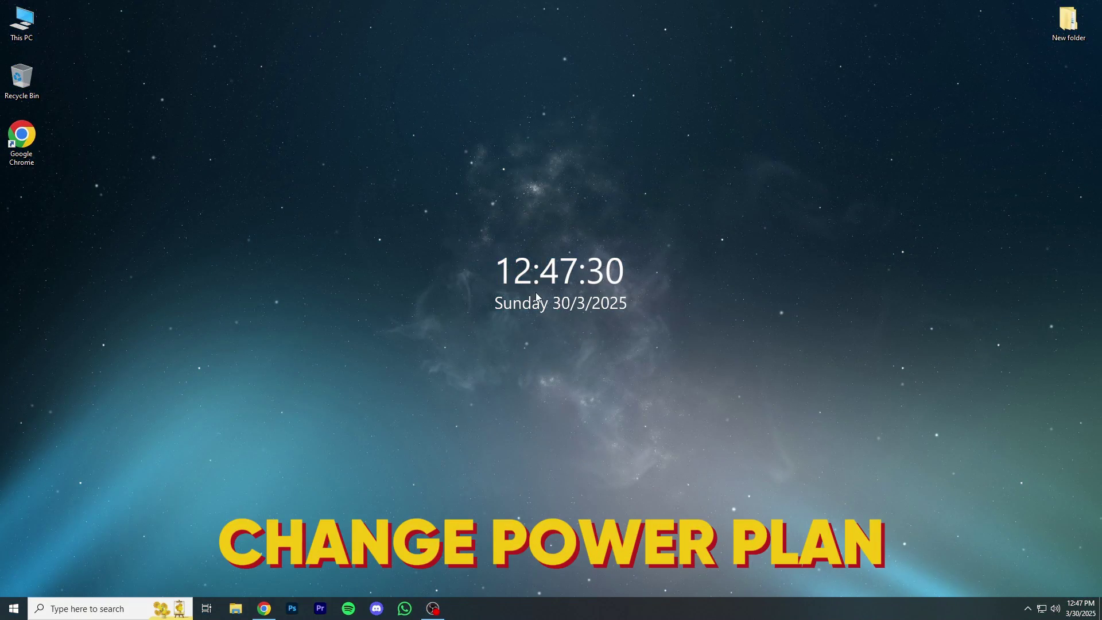
- Search Windows for "power plan", select the Ultimate Performance plan in Power Options, and close the window
{"action": "left_click", "coordinate": [136, 606]}
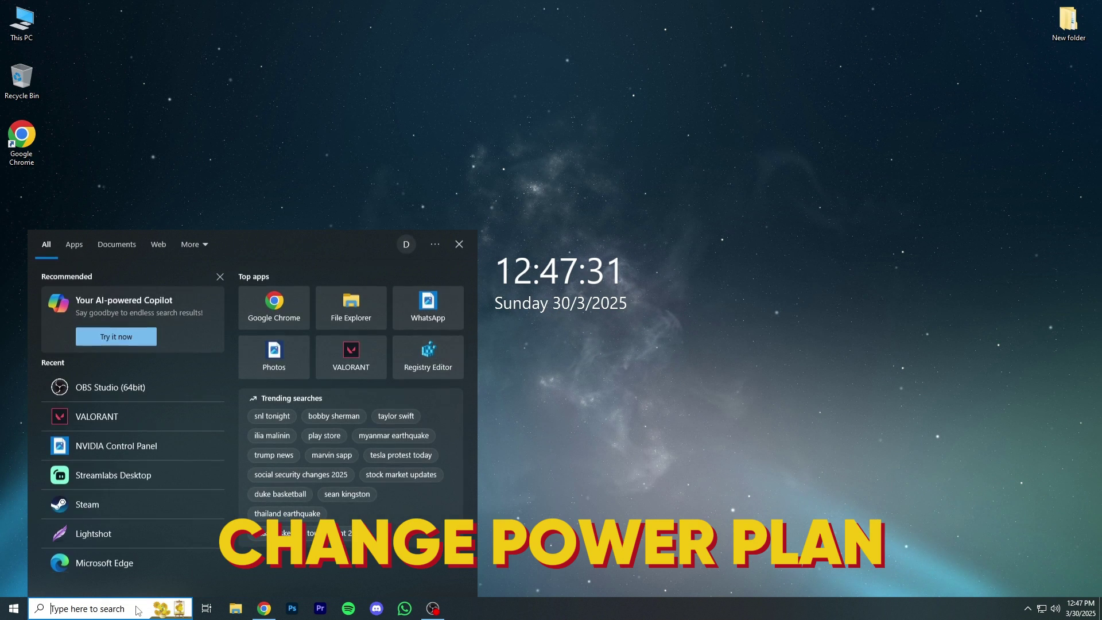
{"action": "type", "text": "pow"}
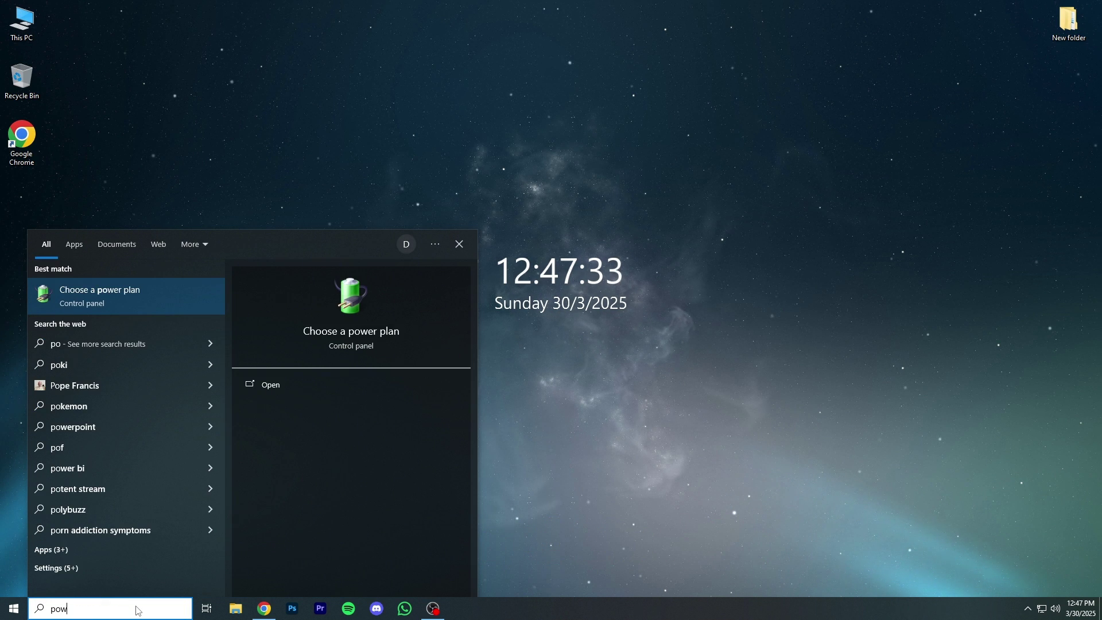
{"action": "type", "text": "er"}
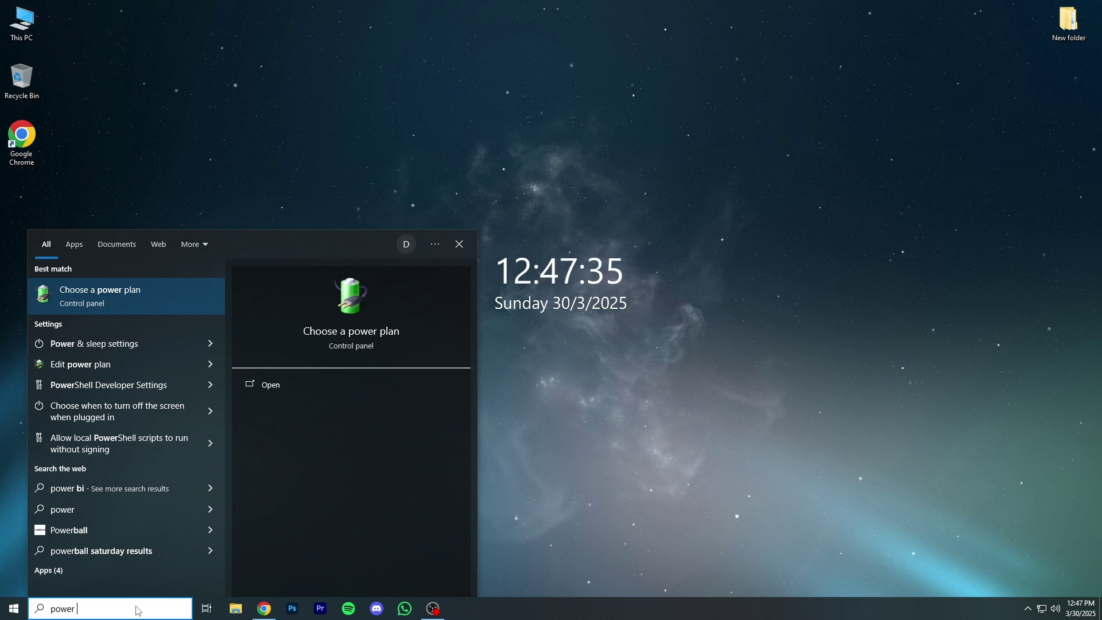
{"action": "type", "text": " plan"}
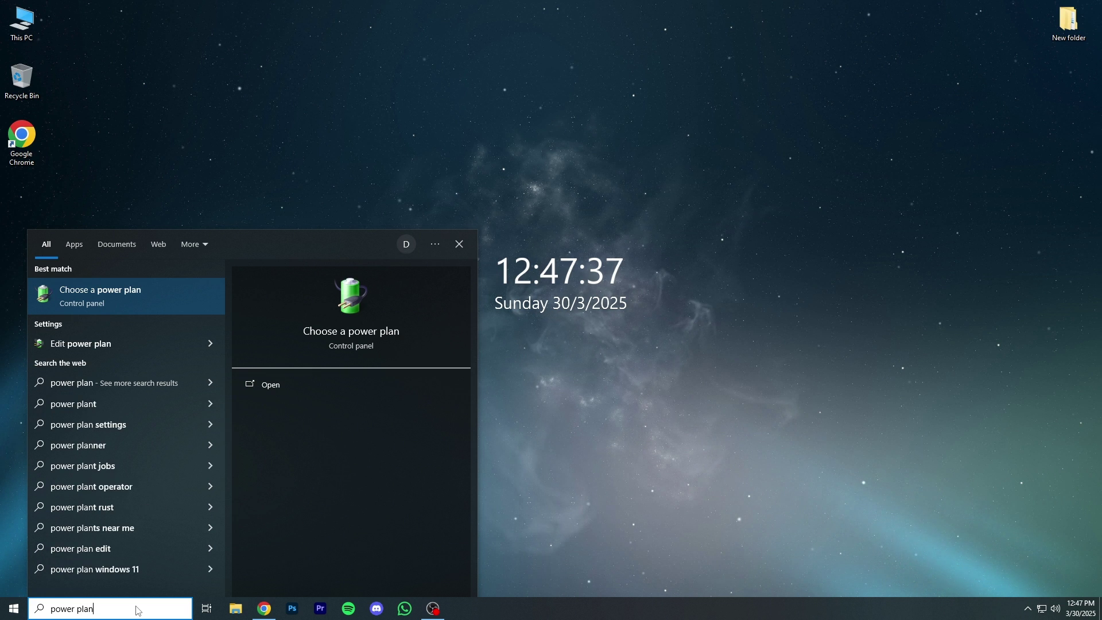
{"action": "left_click", "coordinate": [112, 306]}
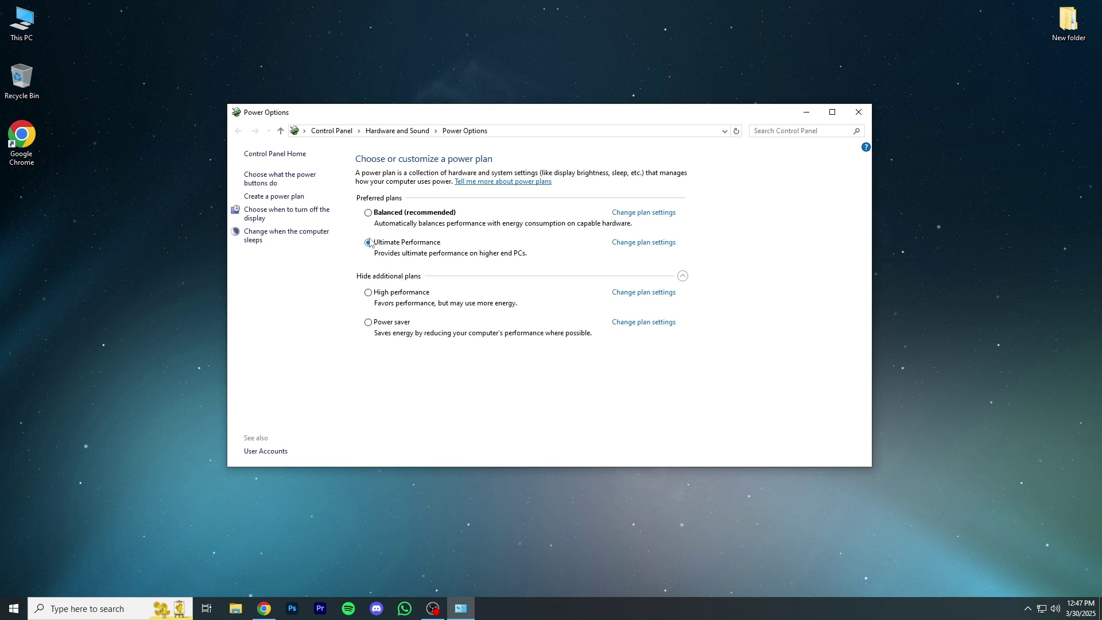
{"action": "left_click", "coordinate": [858, 112]}
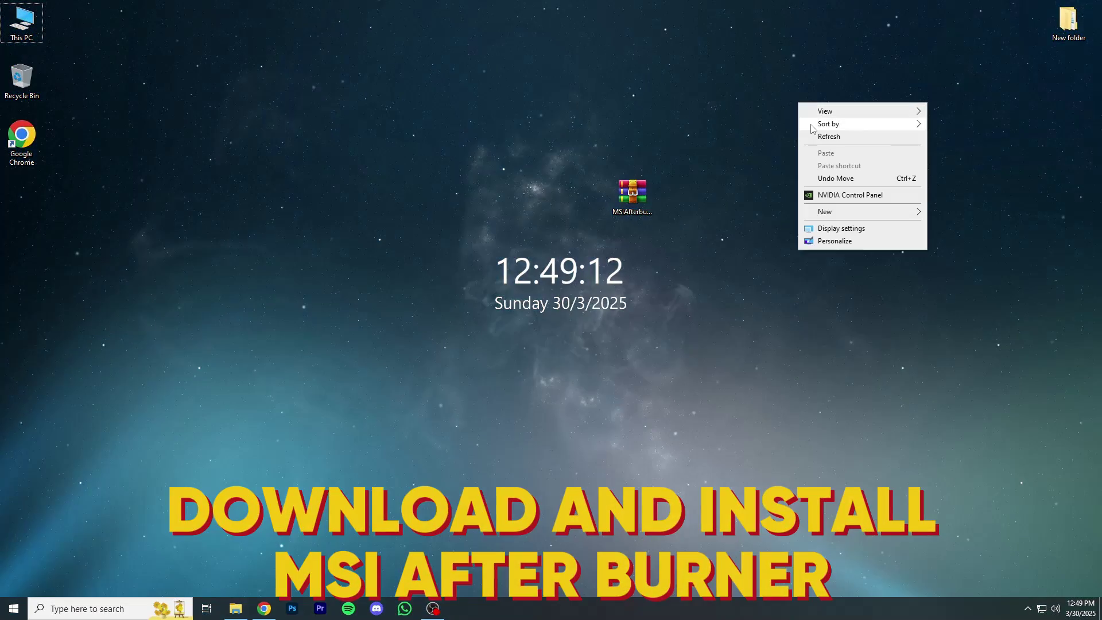
- Switch to Chrome and choose the 4.6.5 (Final) download on the MSI Afterburner page, then return to the desktop
{"action": "left_click", "coordinate": [812, 133]}
{"action": "left_click", "coordinate": [638, 195]}
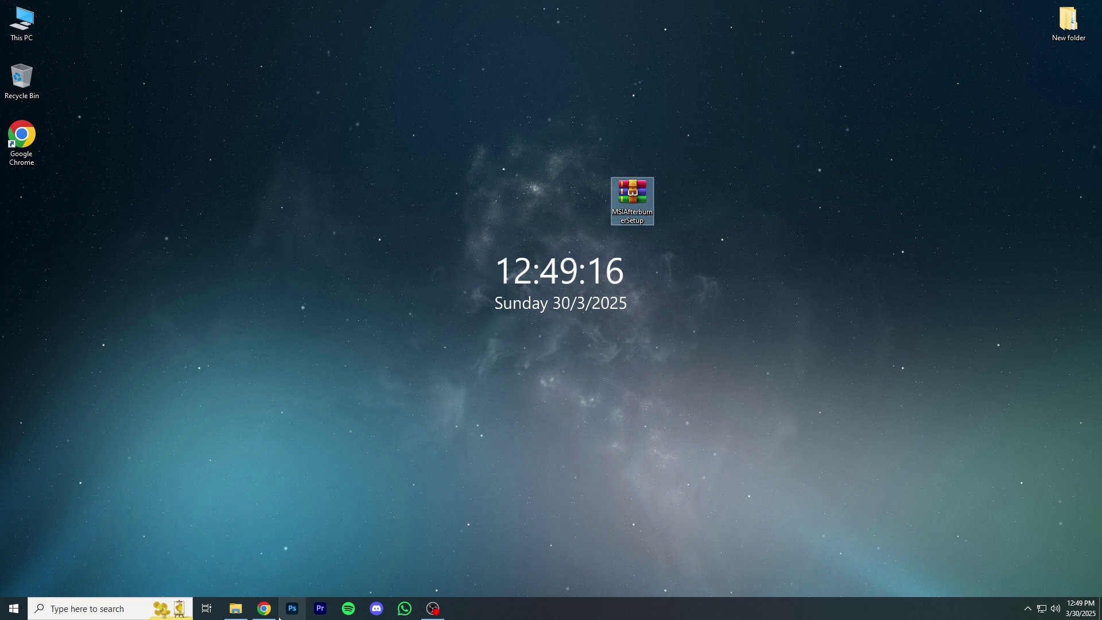
{"action": "left_click", "coordinate": [264, 608]}
{"action": "scroll", "coordinate": [340, 343], "scroll_direction": "up", "scroll_amount": 4}
{"action": "scroll", "coordinate": [340, 343], "scroll_direction": "down", "scroll_amount": 5}
{"action": "scroll", "coordinate": [340, 344], "scroll_direction": "up", "scroll_amount": 5}
{"action": "left_click", "coordinate": [461, 514]}
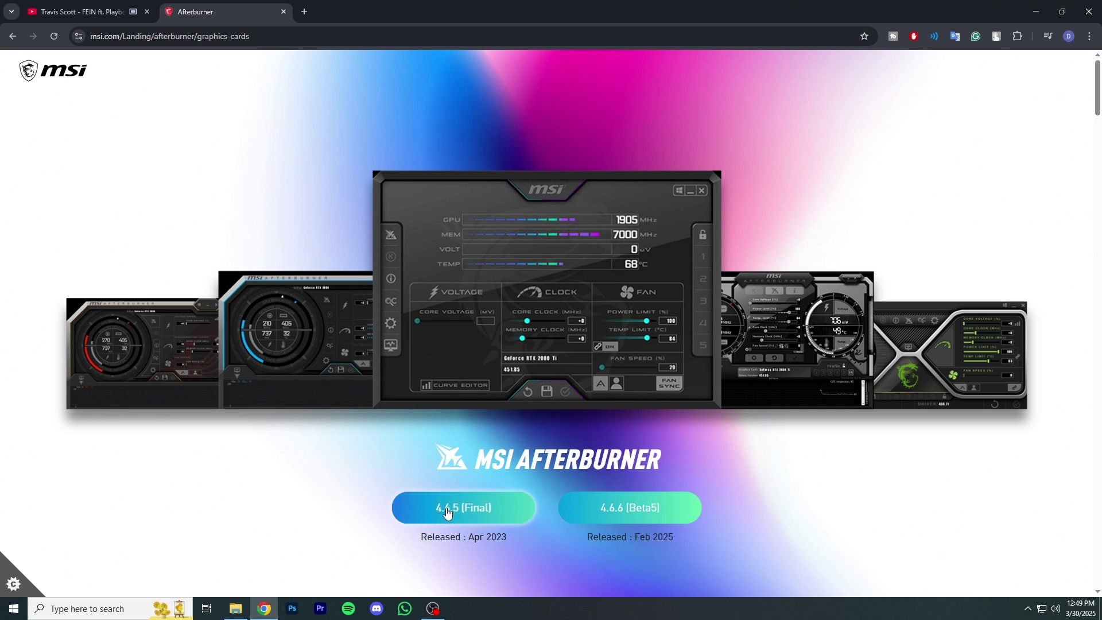
{"action": "left_click", "coordinate": [1038, 8]}
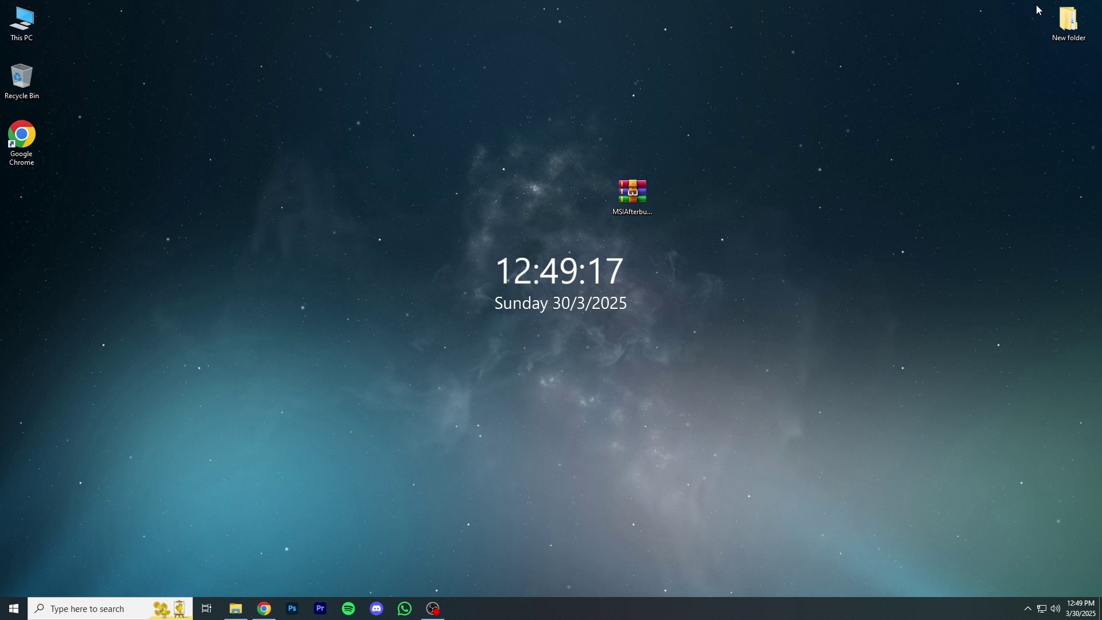
- Extract the MSIAfterburnerSetup archive on the desktop, place the extracted folder beside the archive, and open it
{"action": "right_click", "coordinate": [631, 198]}
{"action": "left_click", "coordinate": [669, 239]}
{"action": "left_click", "coordinate": [574, 433]}
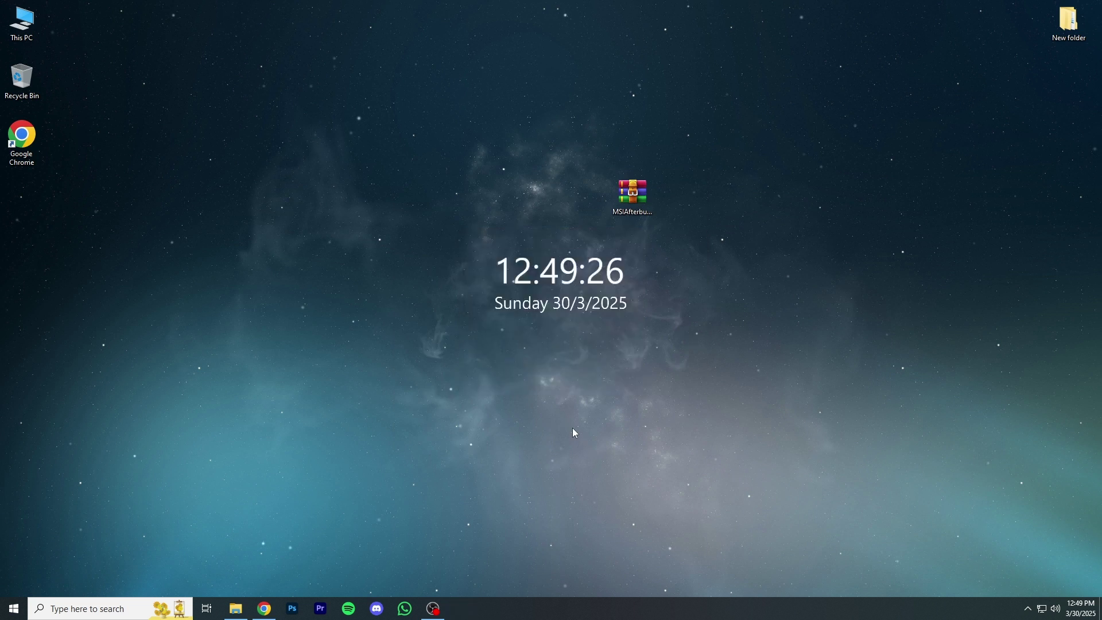
{"action": "left_click_drag", "start_coordinate": [21, 195], "coordinate": [582, 198]}
{"action": "double_click", "coordinate": [582, 196]}
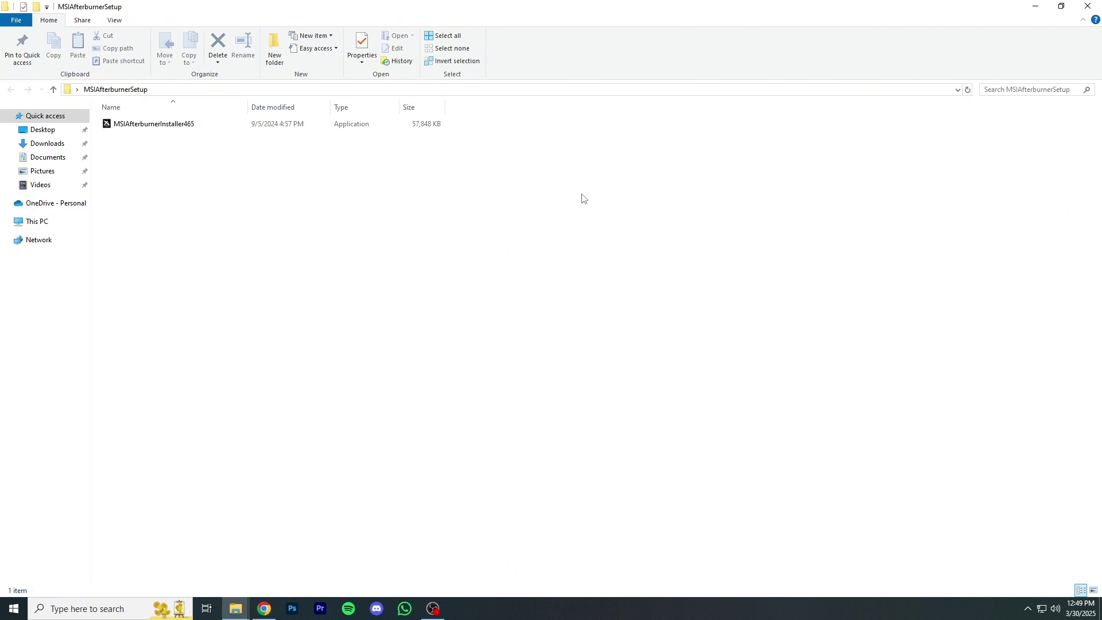
- Run MSIAfterburnerInstaller465 and start installing only MSI Afterburner, without Norton 360 for Gamer
{"action": "left_click", "coordinate": [161, 124]}
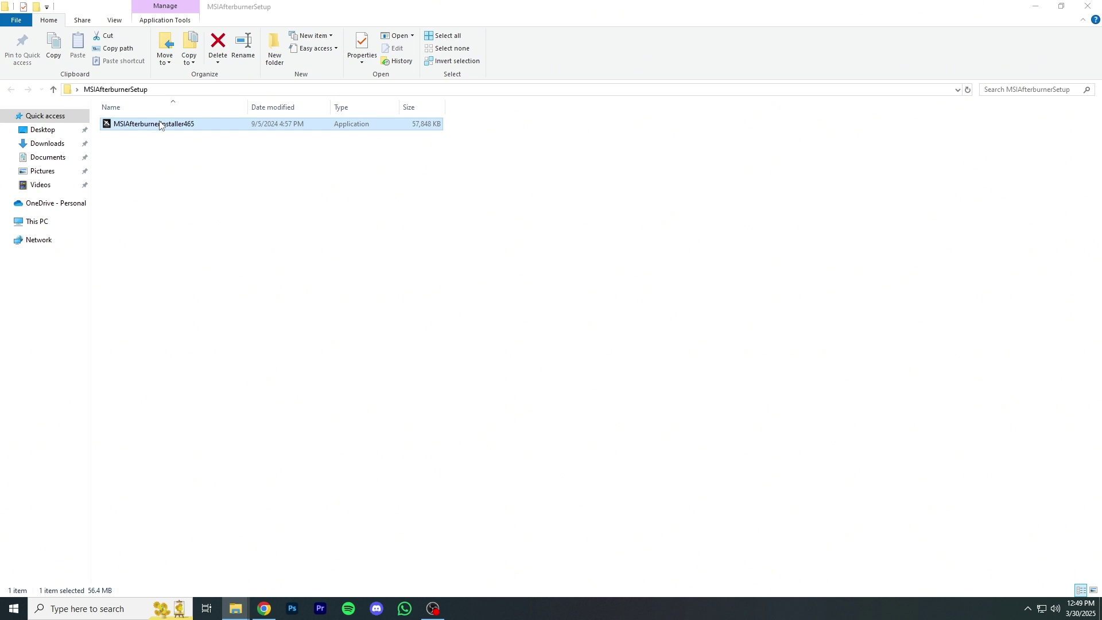
{"action": "double_click", "coordinate": [160, 125]}
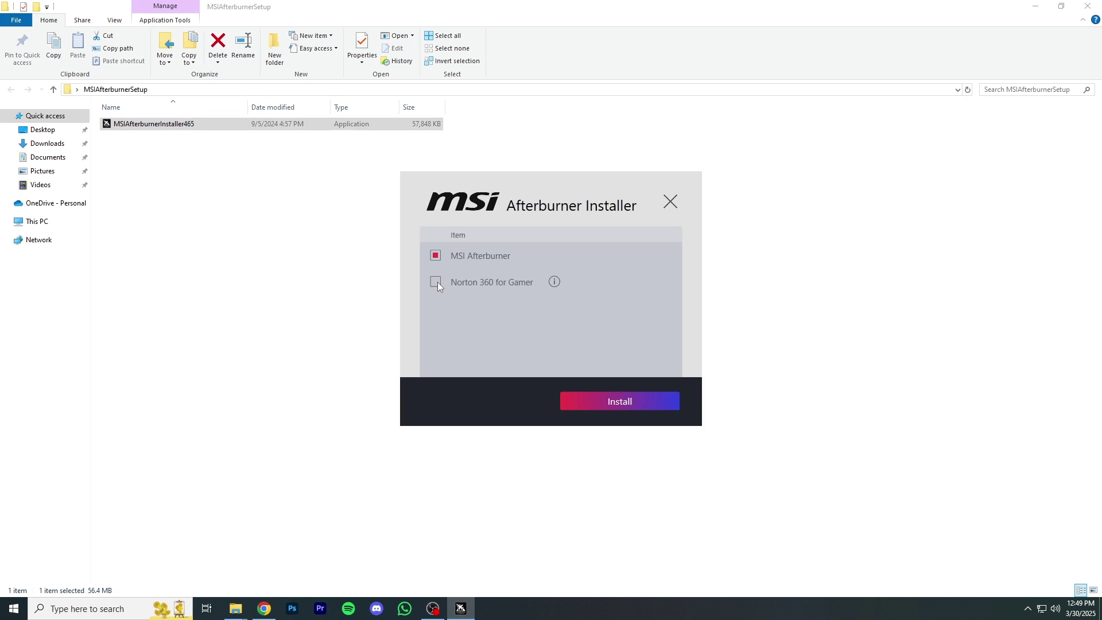
{"action": "left_click", "coordinate": [597, 401]}
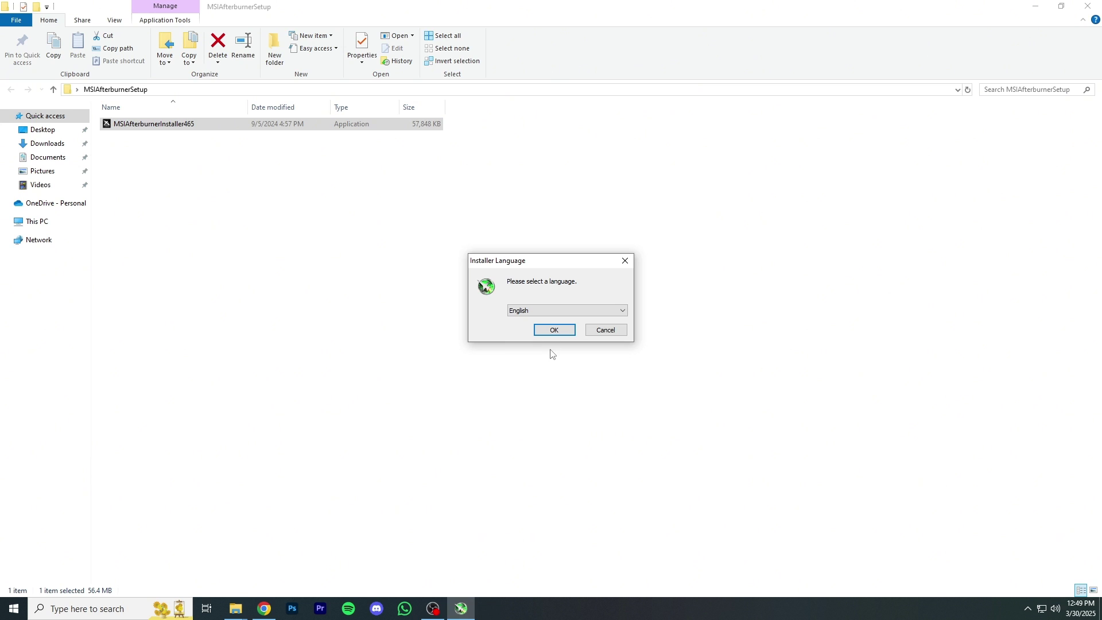
- Choose English for MSI Afterburner 4.6.5 Setup, accept the license agreement, and install to C:\Program Files (x86)\MSI Afterburner
{"action": "left_click", "coordinate": [554, 327]}
{"action": "left_click", "coordinate": [628, 397]}
{"action": "left_click", "coordinate": [480, 360]}
{"action": "left_click", "coordinate": [615, 395]}
{"action": "left_click", "coordinate": [618, 396]}
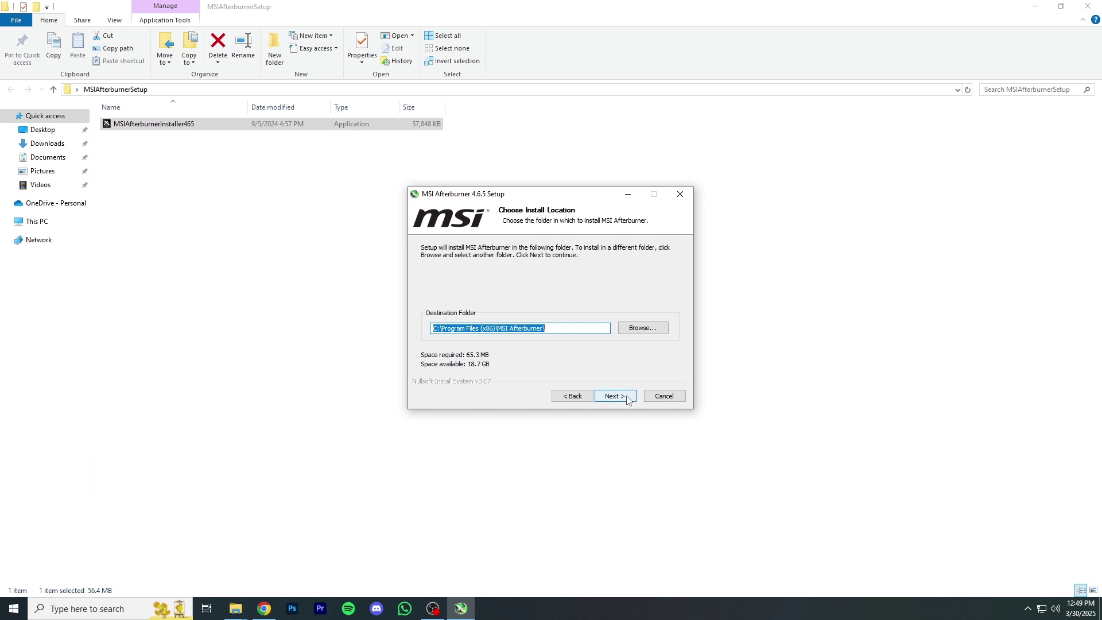
{"action": "left_click", "coordinate": [619, 397]}
{"action": "left_click", "coordinate": [617, 395]}
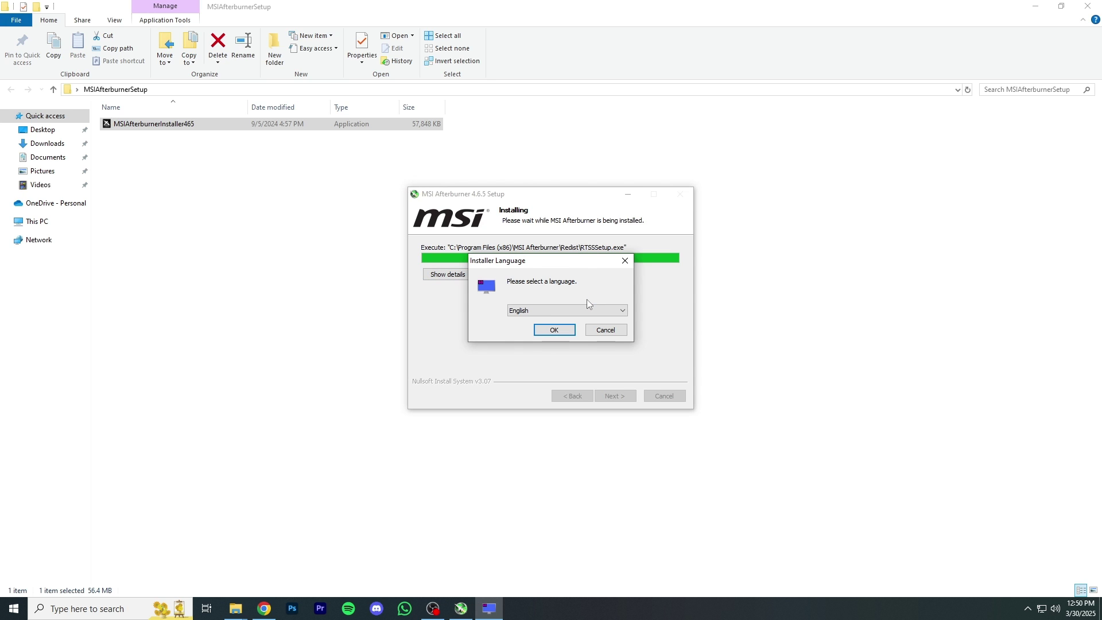
- Choose English for RivaTuner Statistics Server 7.3.4 Setup, accept its license agreement, and install it with the default options
{"action": "left_click", "coordinate": [553, 329]}
{"action": "left_click", "coordinate": [585, 341]}
{"action": "left_click", "coordinate": [606, 390]}
{"action": "left_click", "coordinate": [538, 360]}
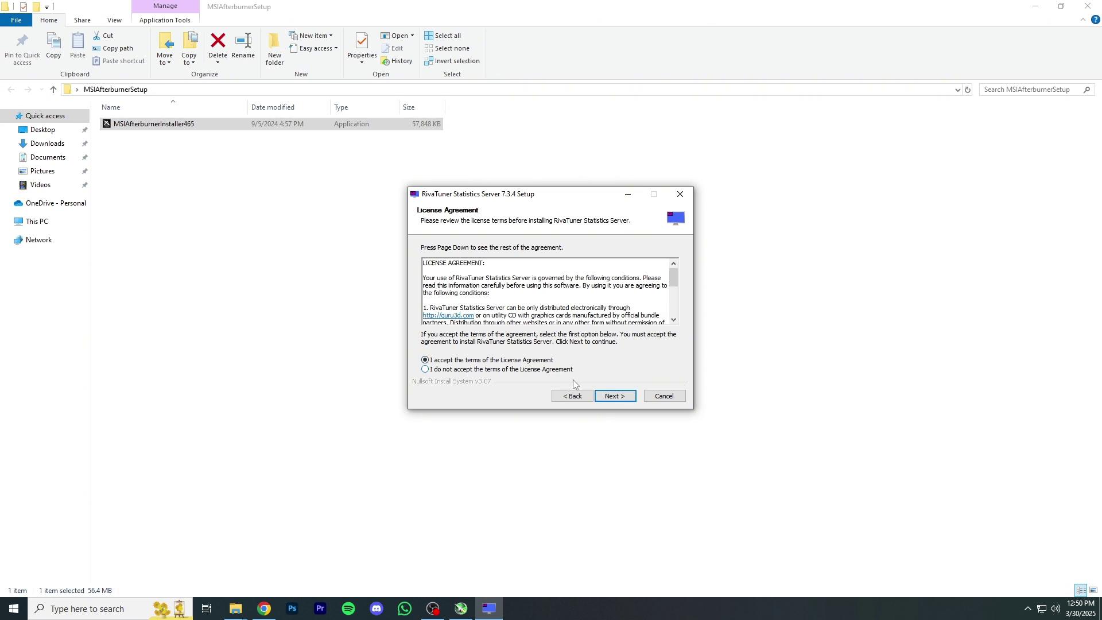
{"action": "left_click", "coordinate": [613, 395]}
{"action": "left_click", "coordinate": [613, 396]}
{"action": "left_click", "coordinate": [627, 400]}
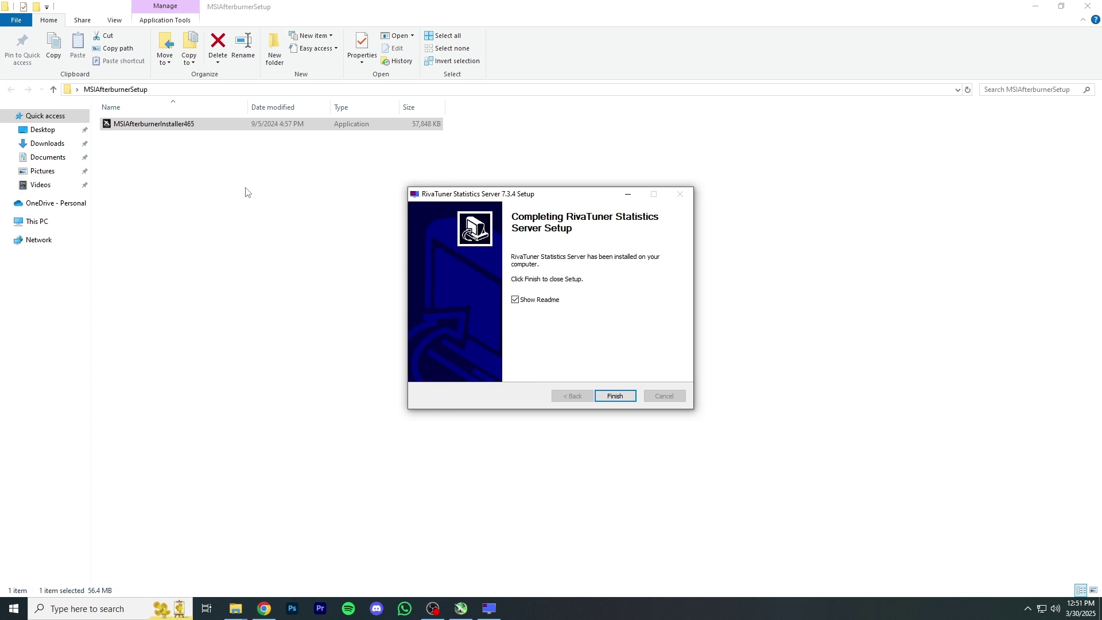
- Finish the RivaTuner Statistics Server and MSI Afterburner setups without showing either readme, keeping Run MSI Afterburner enabled
{"action": "left_click", "coordinate": [515, 300]}
{"action": "left_click", "coordinate": [621, 401]}
{"action": "left_click", "coordinate": [514, 308]}
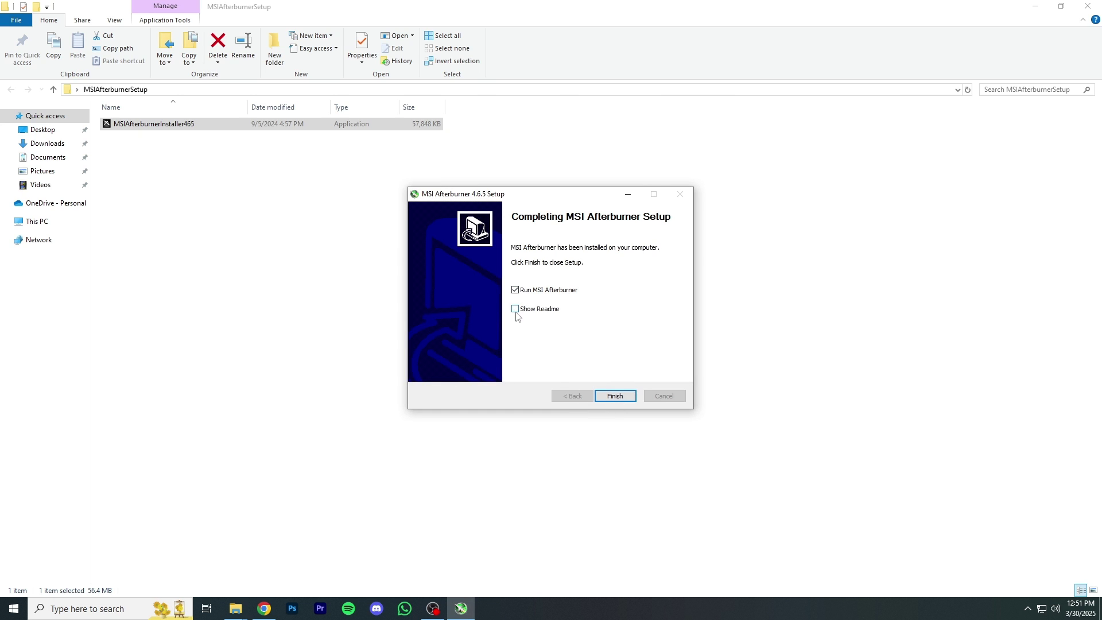
{"action": "left_click", "coordinate": [614, 396]}
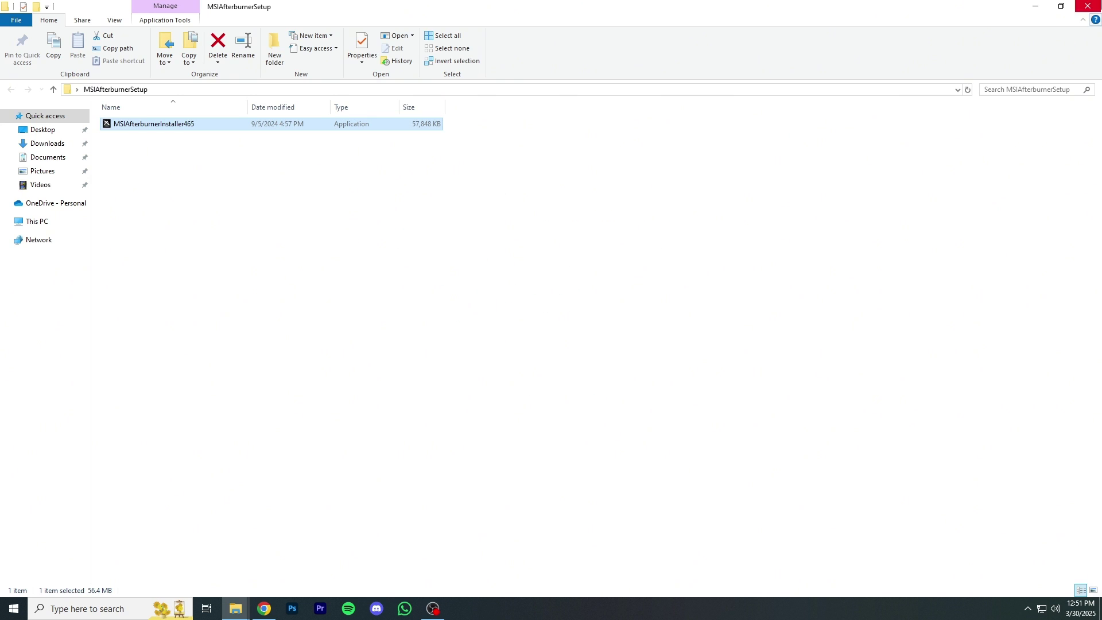
- Close the MSIAfterburnerSetup folder and decline opening the RivaTunerStatisticsServer v7.3.6 download page
{"action": "left_click", "coordinate": [1087, 6]}
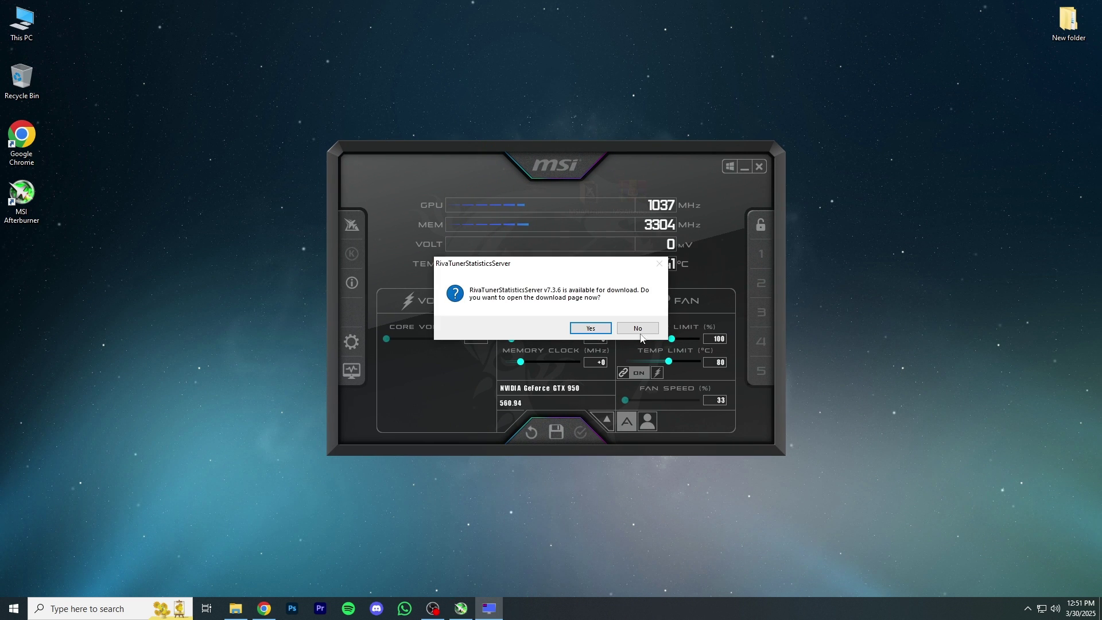
{"action": "left_click", "coordinate": [637, 328]}
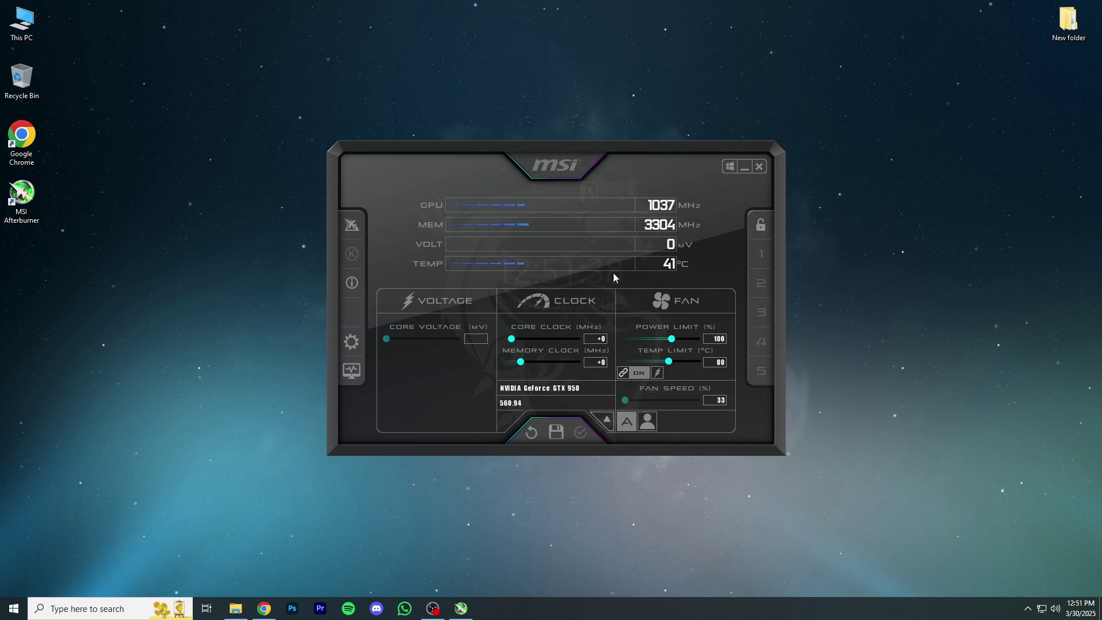
{"action": "left_click_drag", "start_coordinate": [554, 147], "coordinate": [549, 145]}
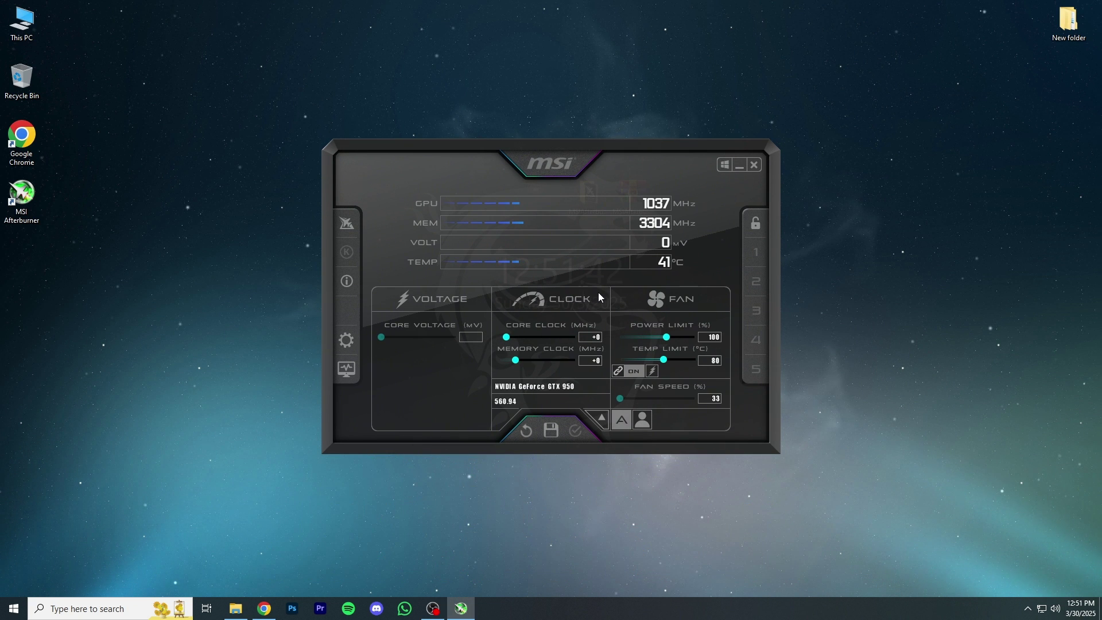
- Raise the core clock offset to +44 and on to +169 MHz, and the memory clock offset to +36 MHz, applying the changes
{"action": "left_click", "coordinate": [510, 338]}
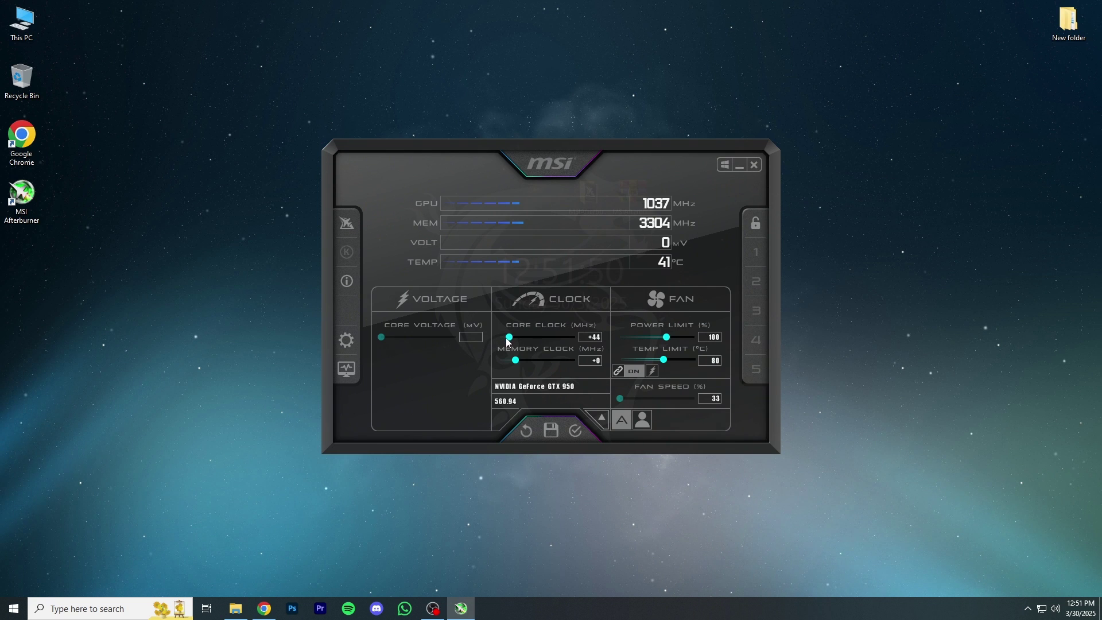
{"action": "left_click", "coordinate": [576, 430]}
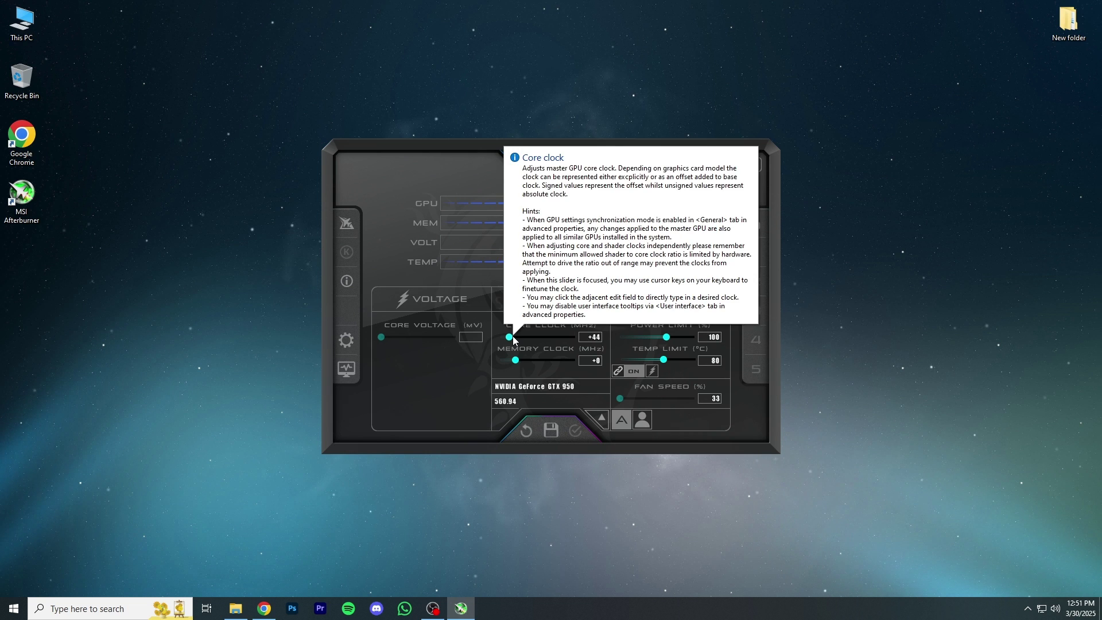
{"action": "left_click_drag", "start_coordinate": [512, 338], "coordinate": [520, 342]}
{"action": "left_click", "coordinate": [575, 430]}
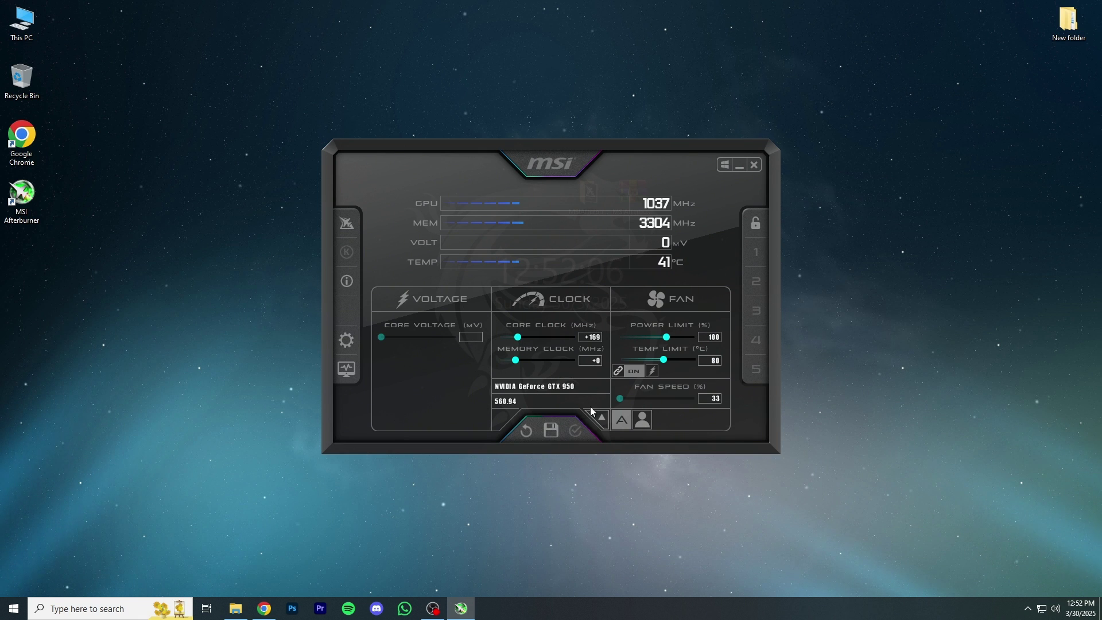
{"action": "left_click", "coordinate": [517, 363]}
{"action": "left_click_drag", "start_coordinate": [516, 362], "coordinate": [518, 364]}
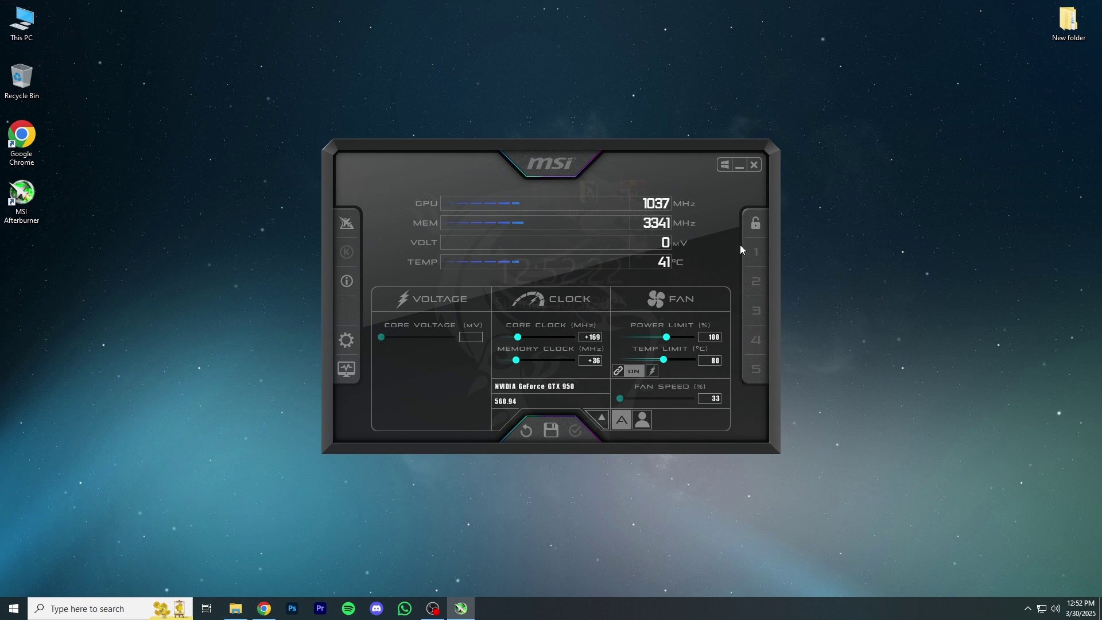
- Minimize MSI Afterburner to the system tray and check for it among the hidden tray icons
{"action": "left_click_drag", "start_coordinate": [635, 149], "coordinate": [636, 147]}
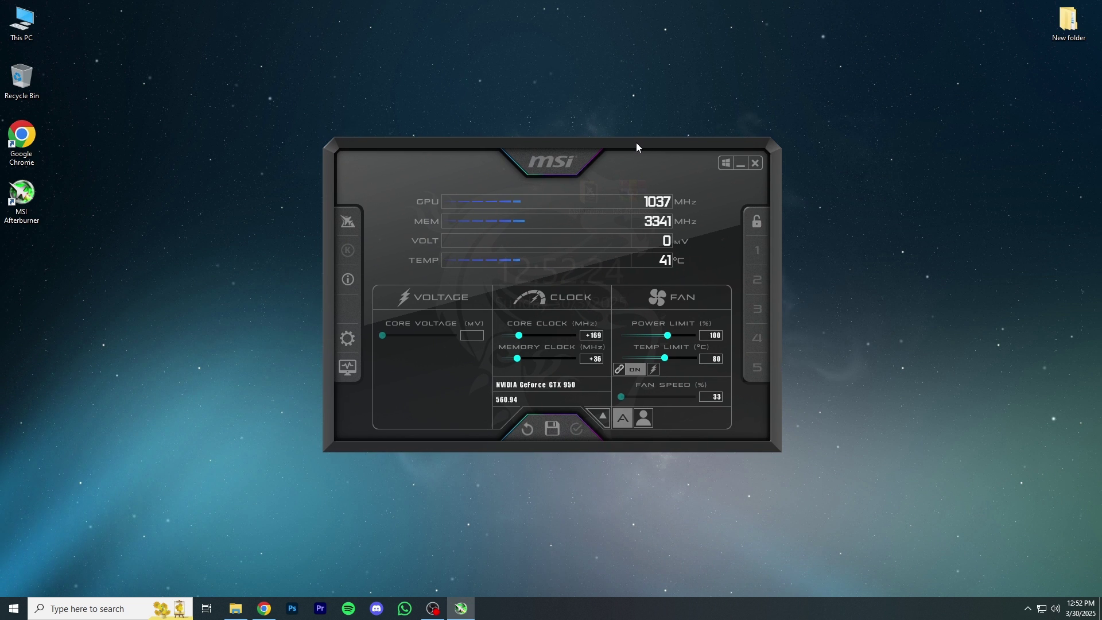
{"action": "left_click", "coordinate": [745, 164]}
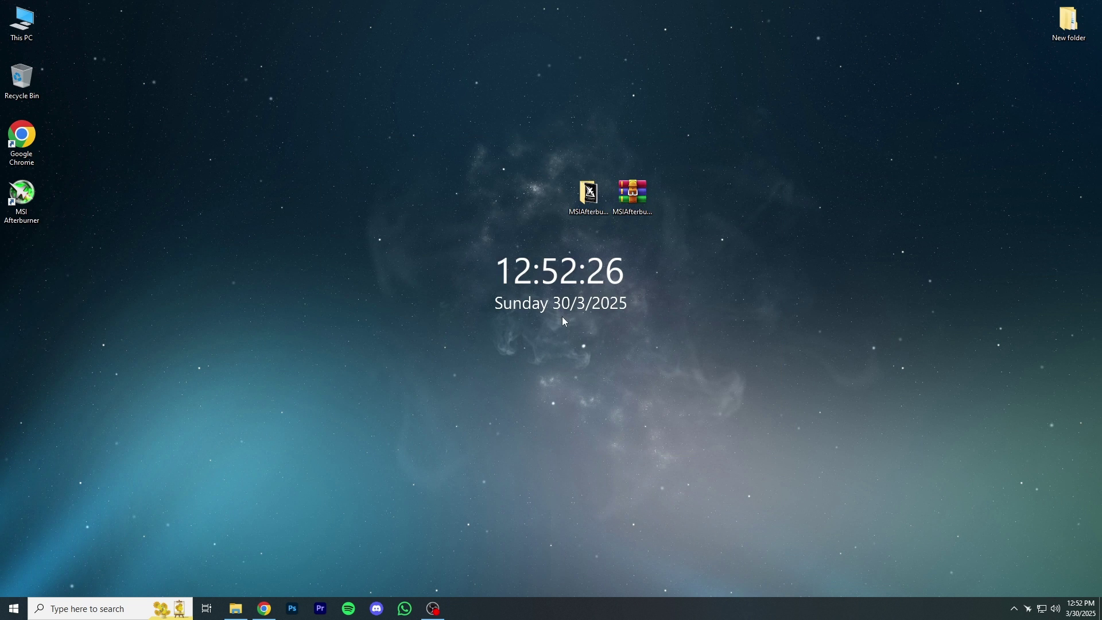
{"action": "left_click", "coordinate": [1014, 608]}
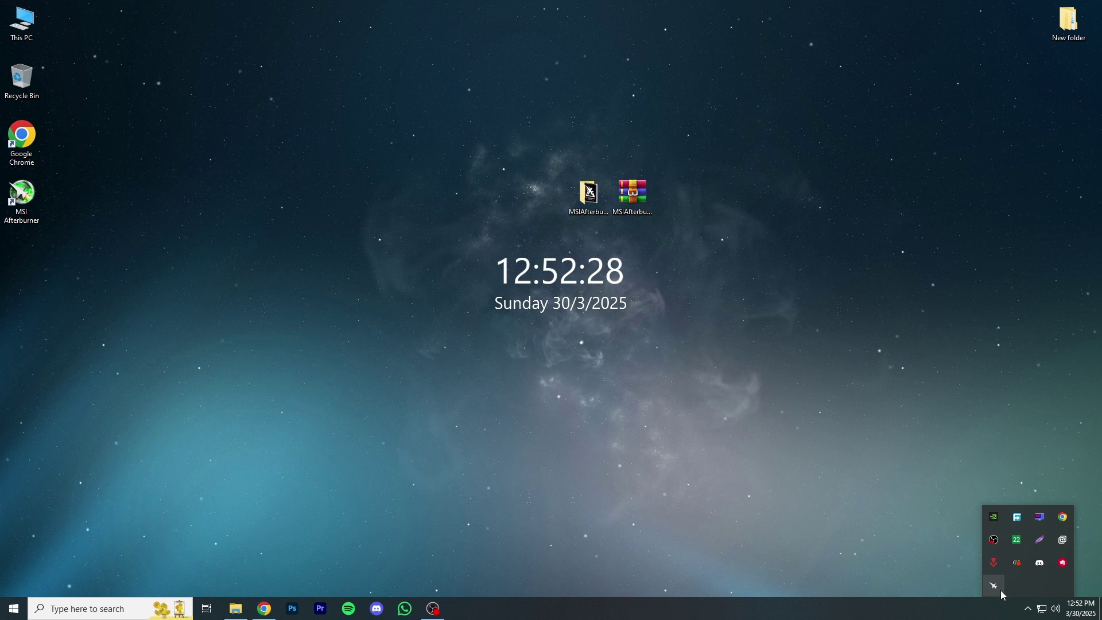
{"action": "left_click", "coordinate": [975, 589]}
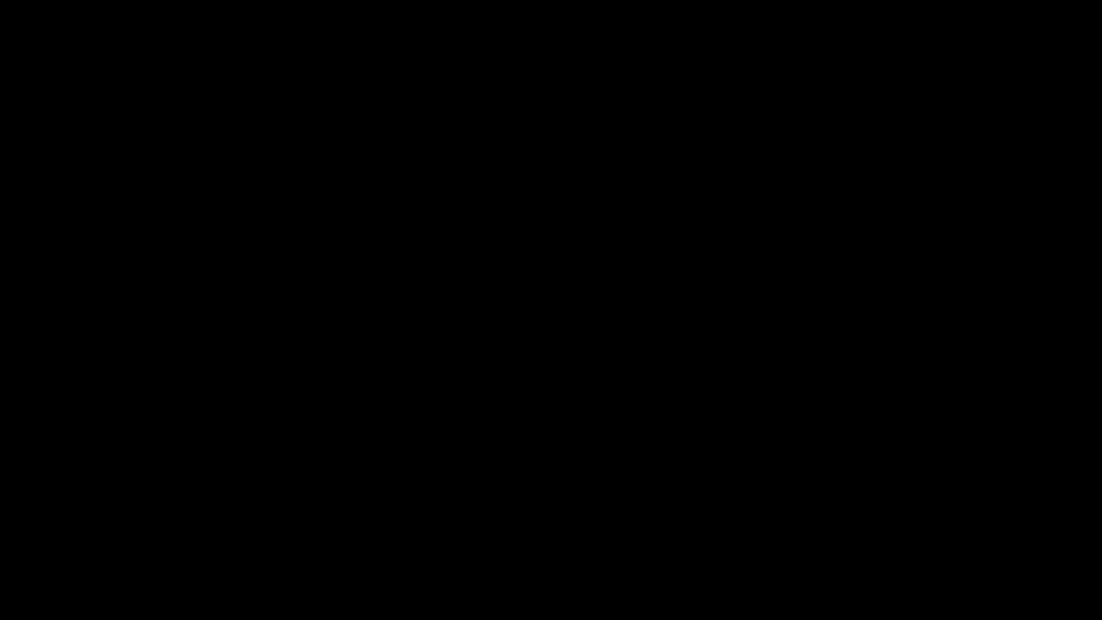